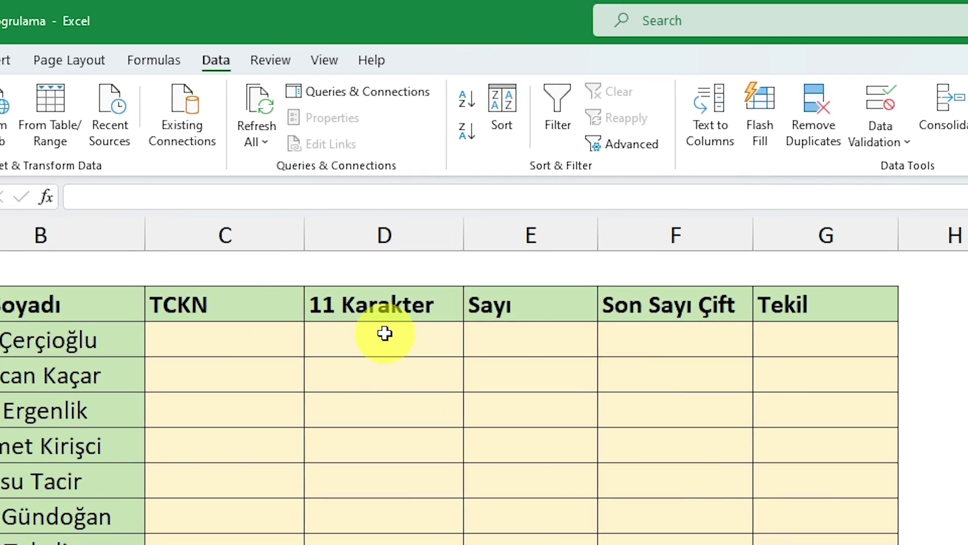
Add a Custom data validation rule =LEN(D3)=11 to cell D3 under 11 Karakter
{"action": "left_click", "coordinate": [124, 266]}
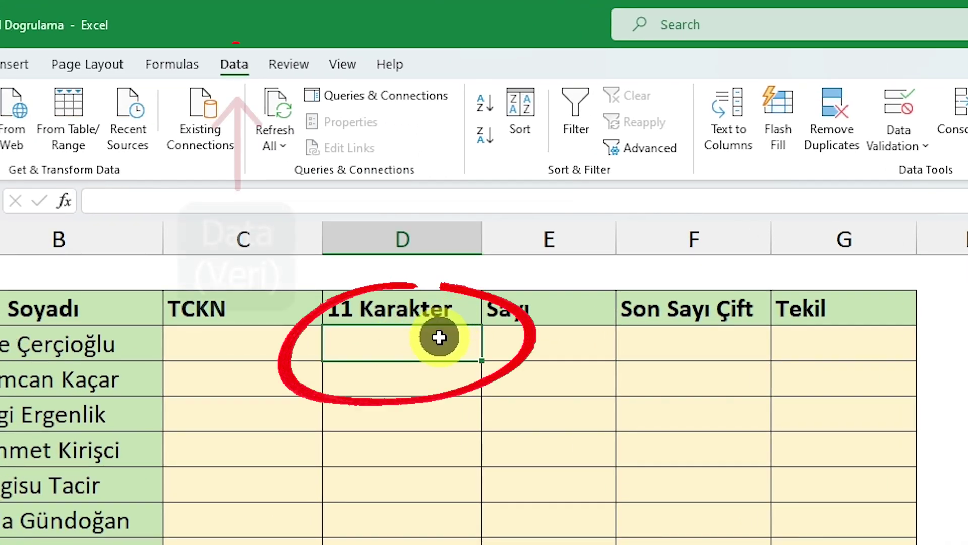
{"action": "left_click", "coordinate": [217, 56]}
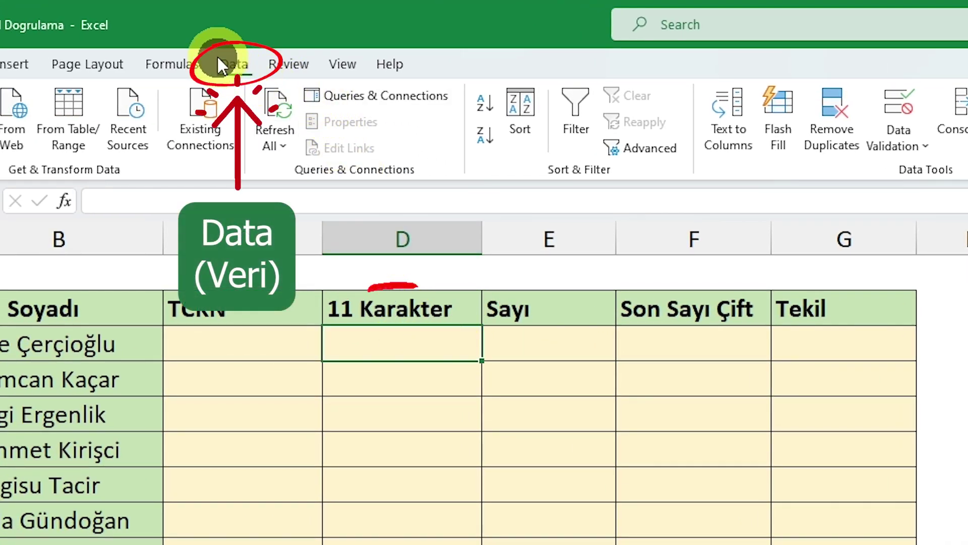
{"action": "left_click", "coordinate": [887, 105]}
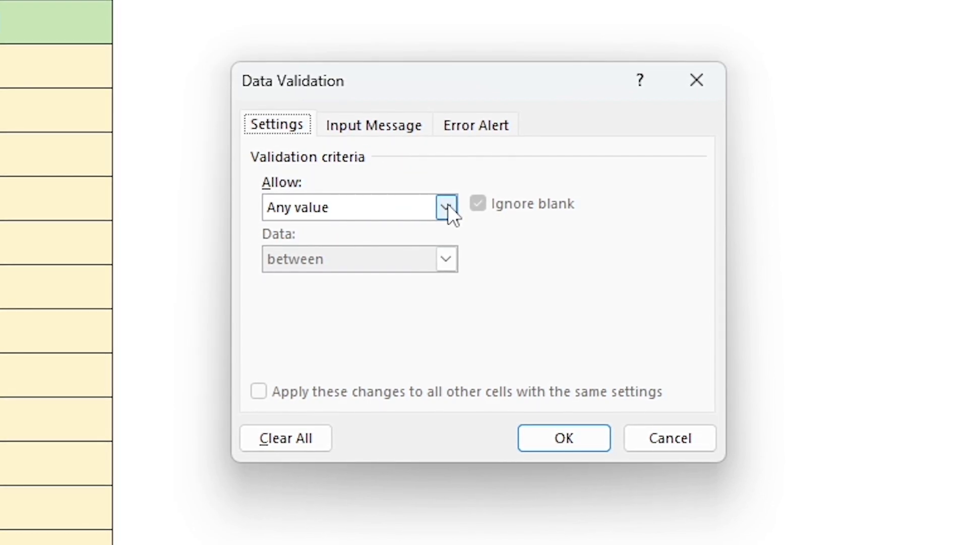
{"action": "left_click", "coordinate": [447, 204]}
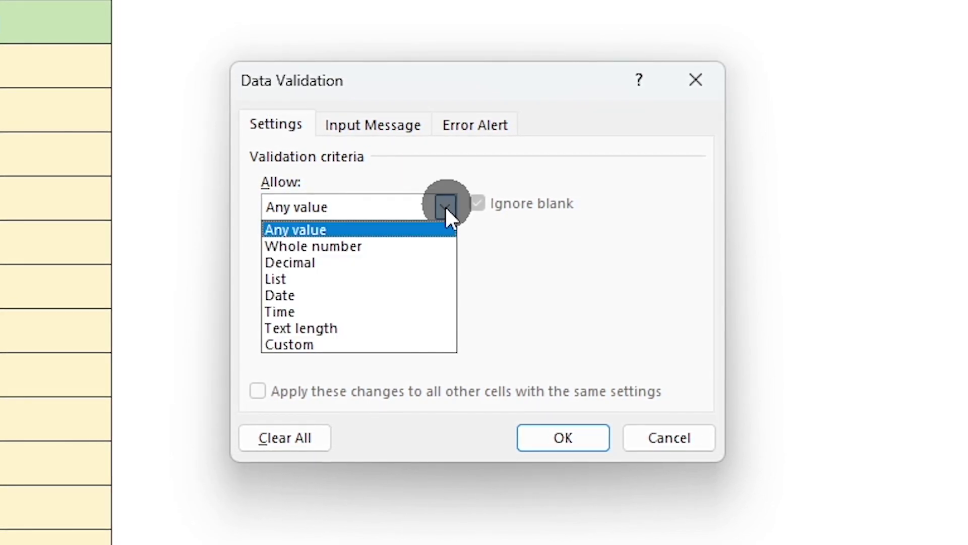
{"action": "left_click", "coordinate": [326, 343]}
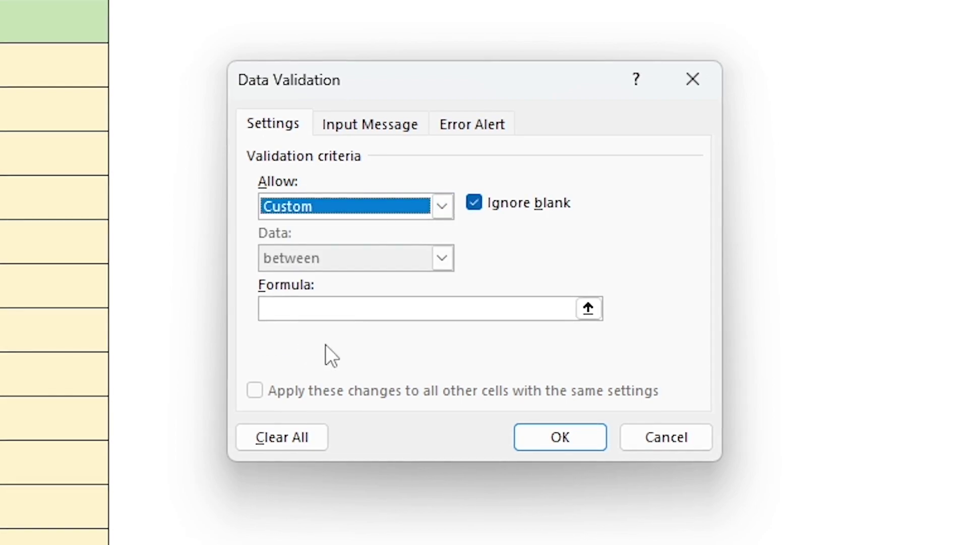
{"action": "left_click", "coordinate": [300, 307]}
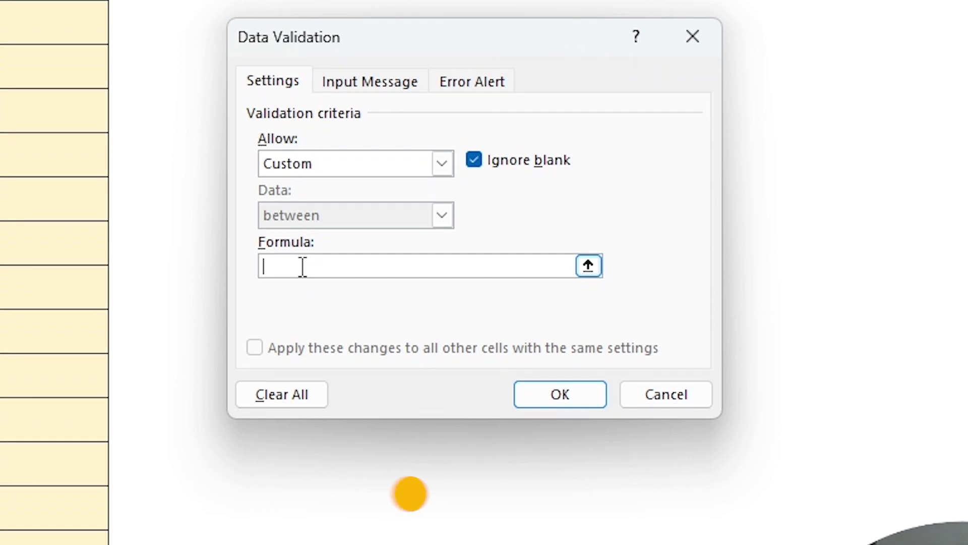
{"action": "type", "text": "=LEN("}
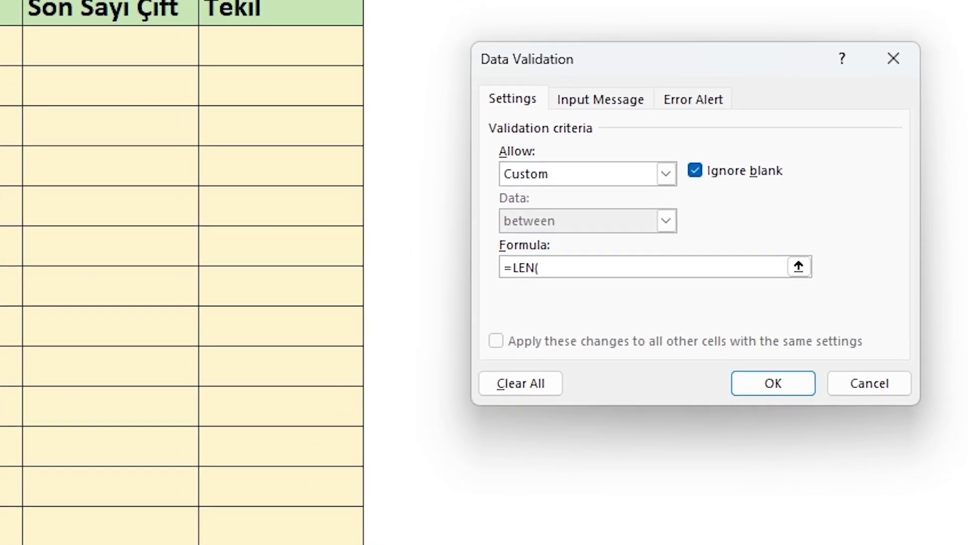
{"action": "left_click", "coordinate": [157, 74]}
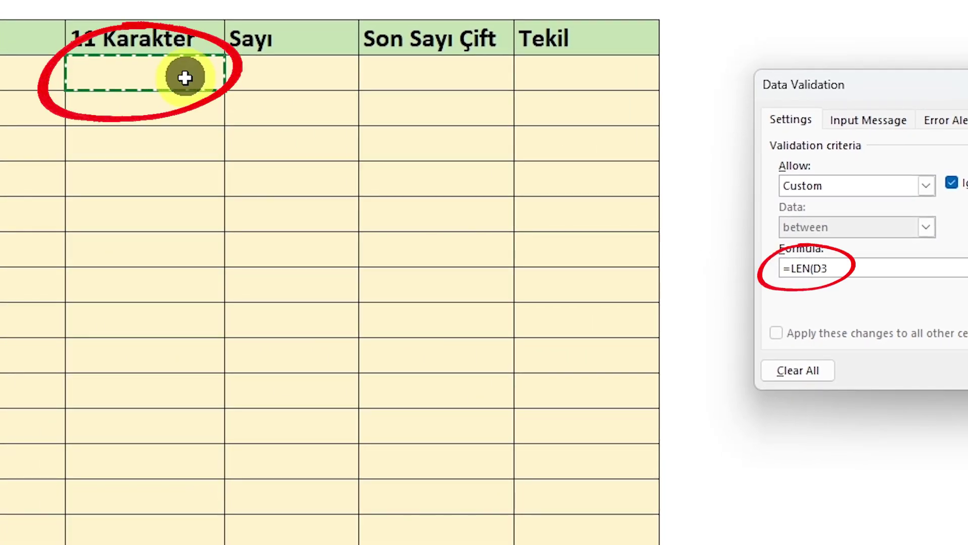
{"action": "type", "text": ")=11"}
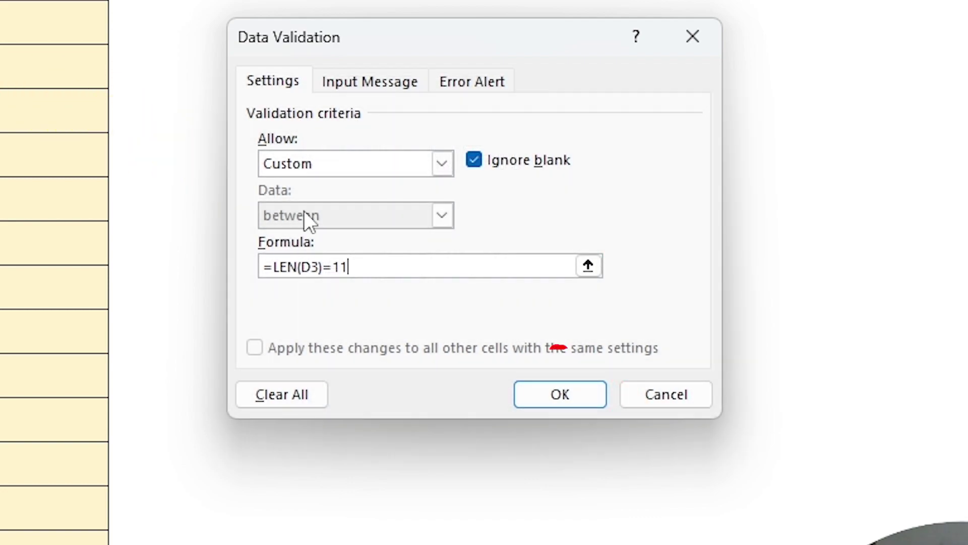
{"action": "left_click", "coordinate": [566, 389]}
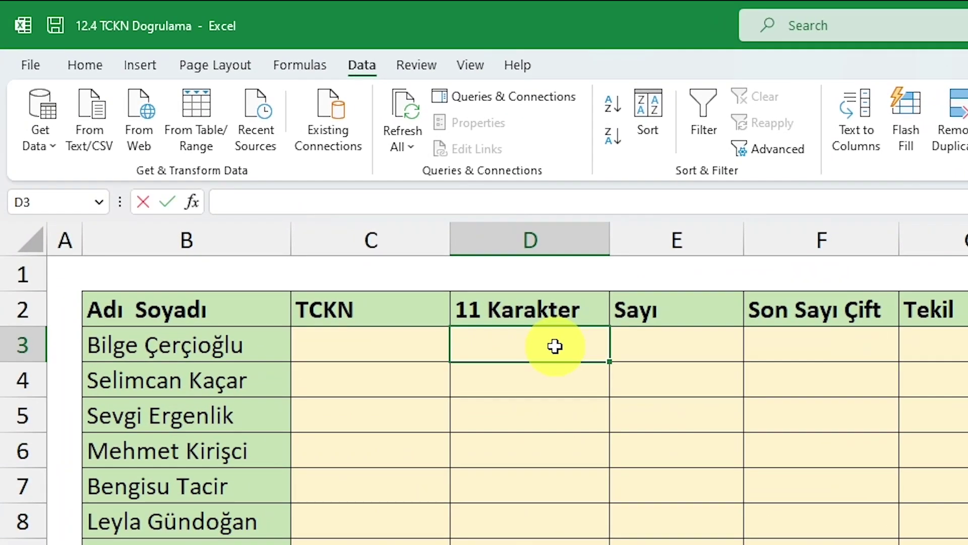
{"action": "type", "text": "11111111111"}
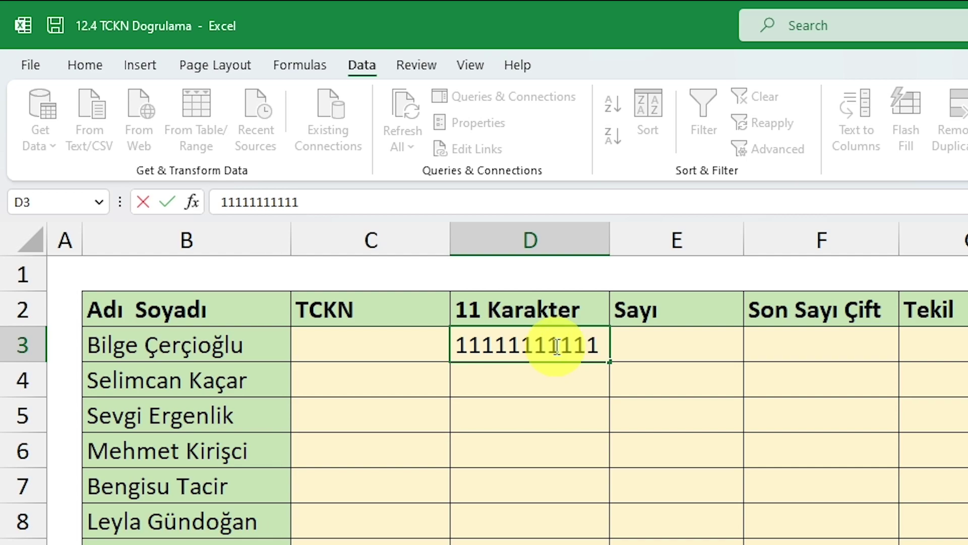
{"action": "key", "text": "Return"}
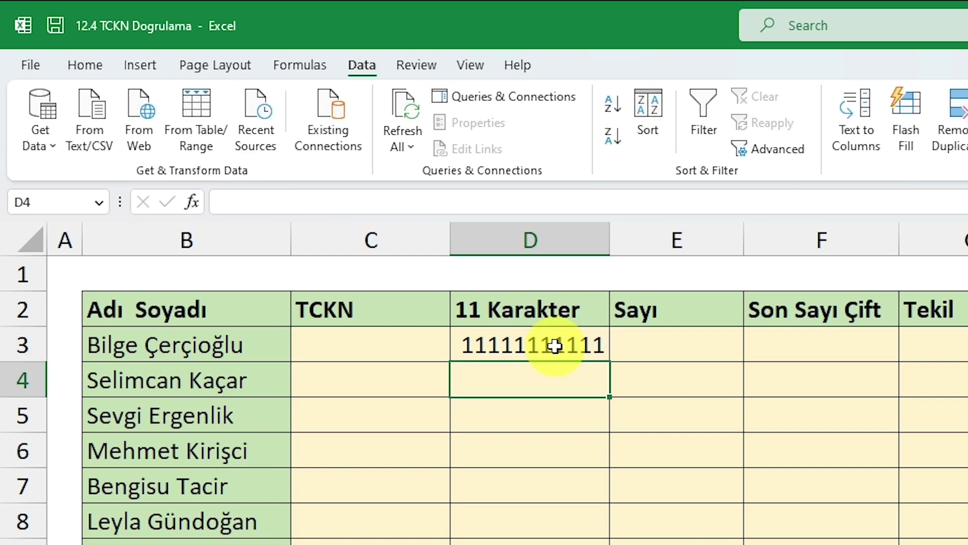
{"action": "left_click", "coordinate": [554, 346]}
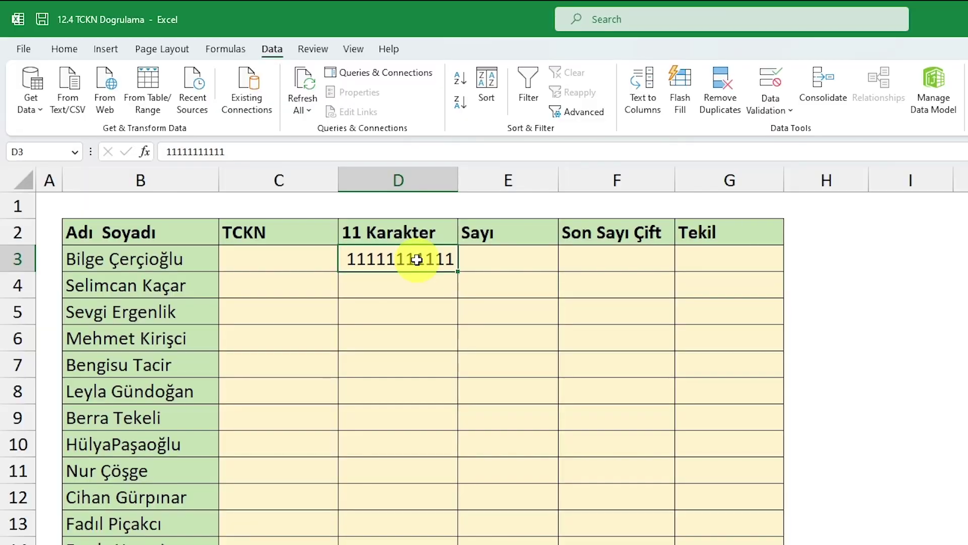
{"action": "type", "text": "132"}
{"action": "key", "text": "Return"}
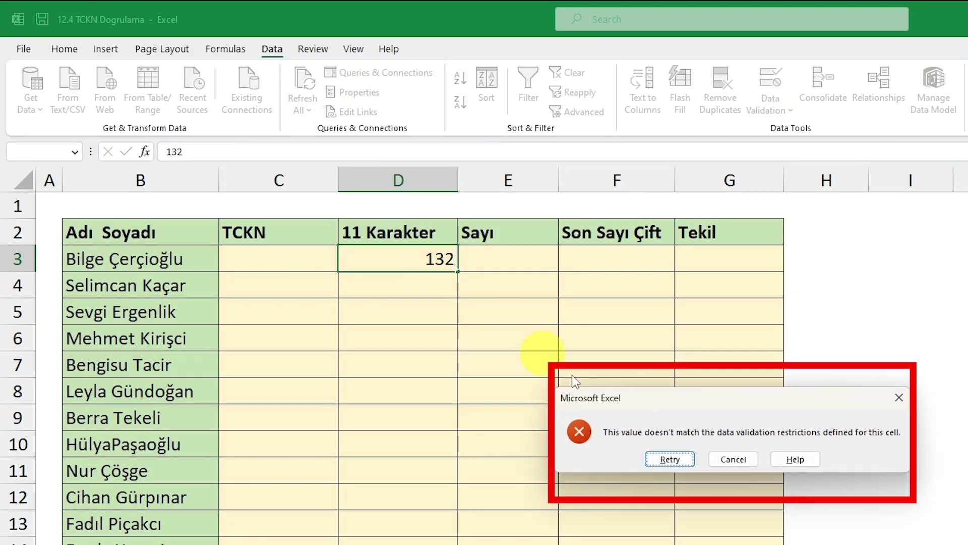
{"action": "left_click", "coordinate": [715, 458]}
{"action": "key", "text": "BackSpace"}
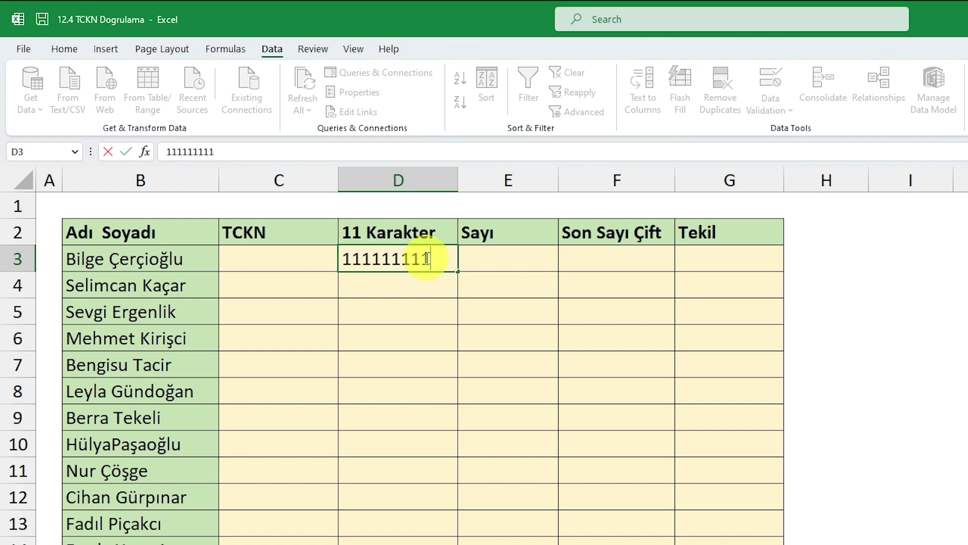
{"action": "key", "text": "Return"}
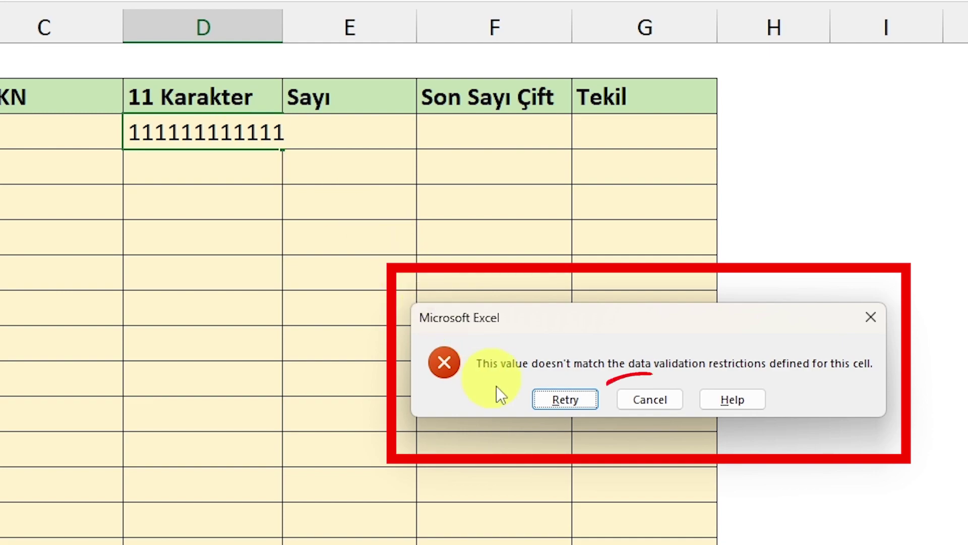
{"action": "left_click", "coordinate": [650, 400]}
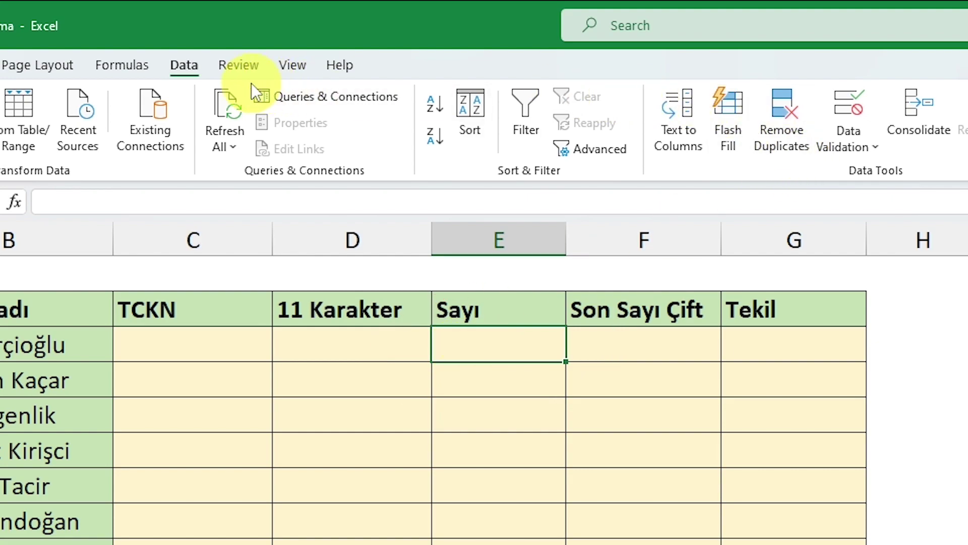
Apply the Custom validation formula =ISNUMBER(E3) to cell E3 under Sayı
{"action": "left_click", "coordinate": [845, 105]}
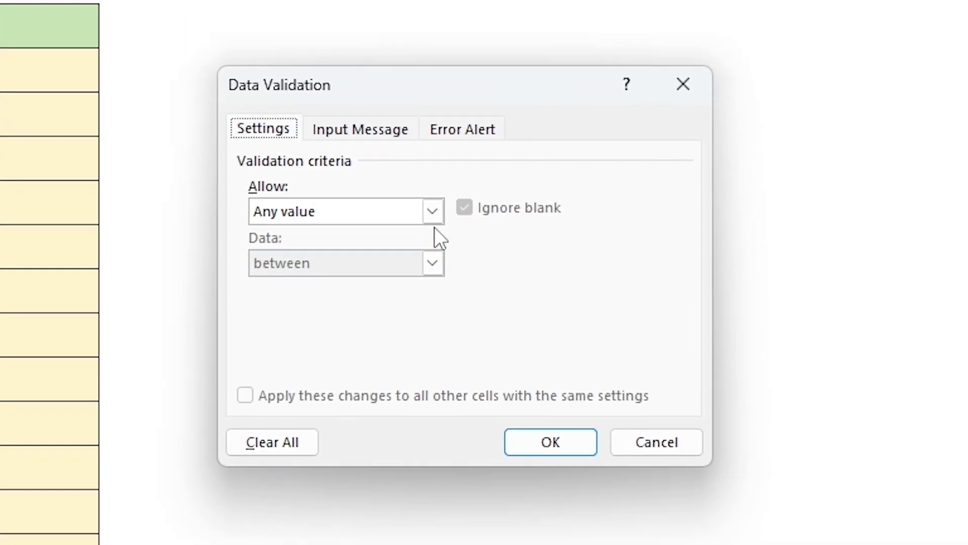
{"action": "left_click", "coordinate": [432, 212]}
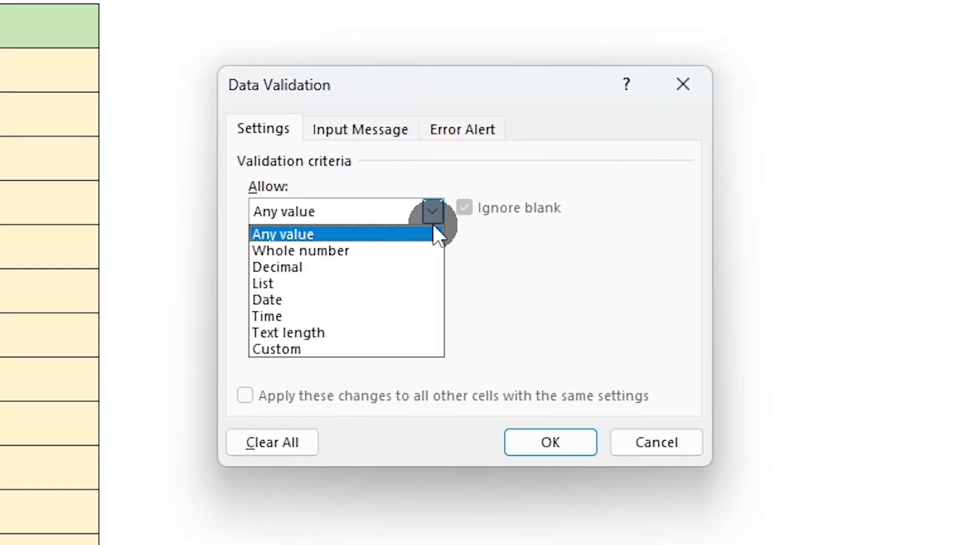
{"action": "left_click", "coordinate": [350, 349]}
{"action": "left_click", "coordinate": [308, 284]}
{"action": "type", "text": "="}
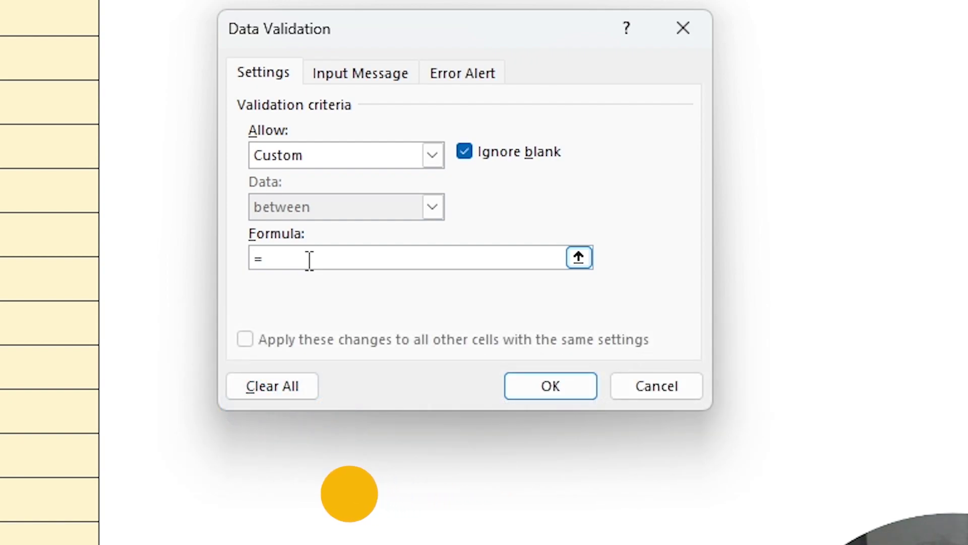
{"action": "type", "text": "ISNUMBER(E3"}
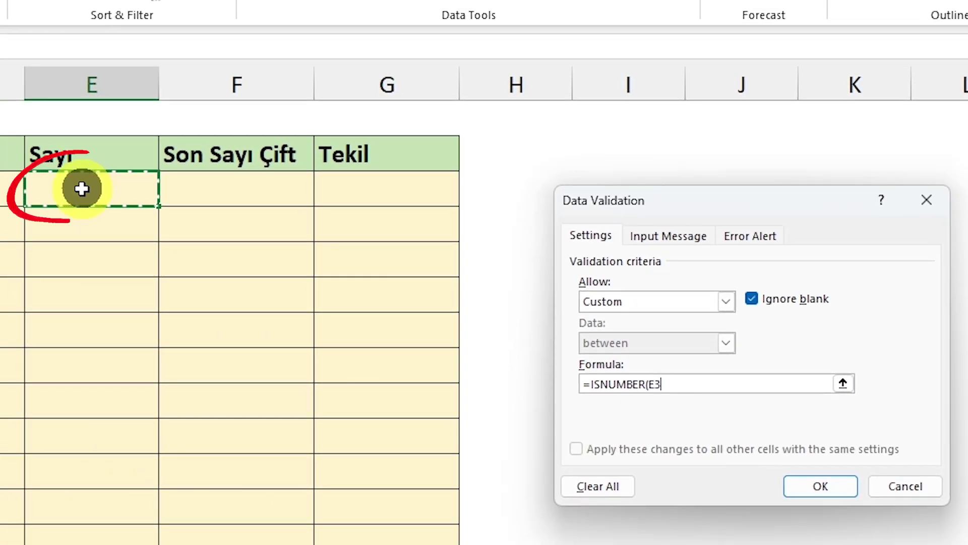
{"action": "left_click", "coordinate": [816, 487]}
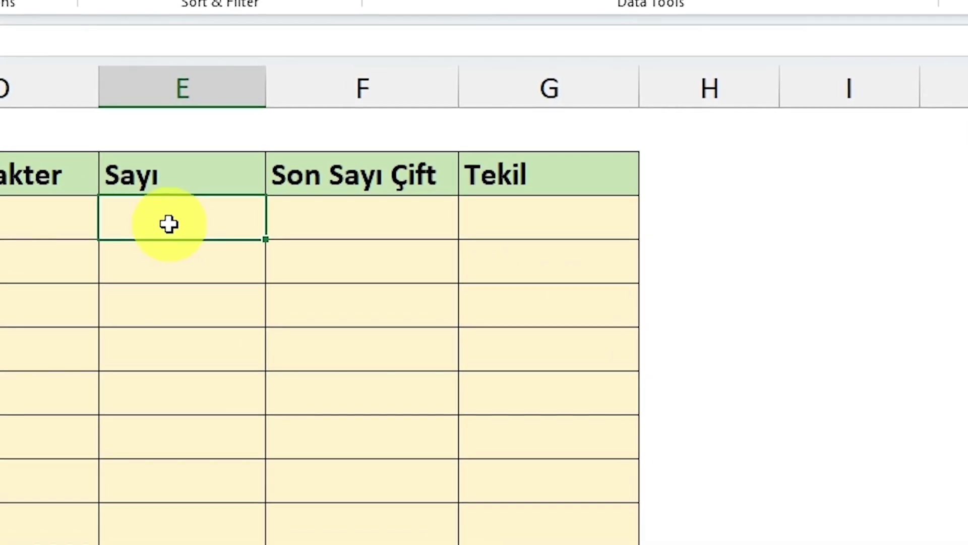
Enter 123456 in cell E3
{"action": "left_click", "coordinate": [170, 224]}
{"action": "type", "text": "456"}
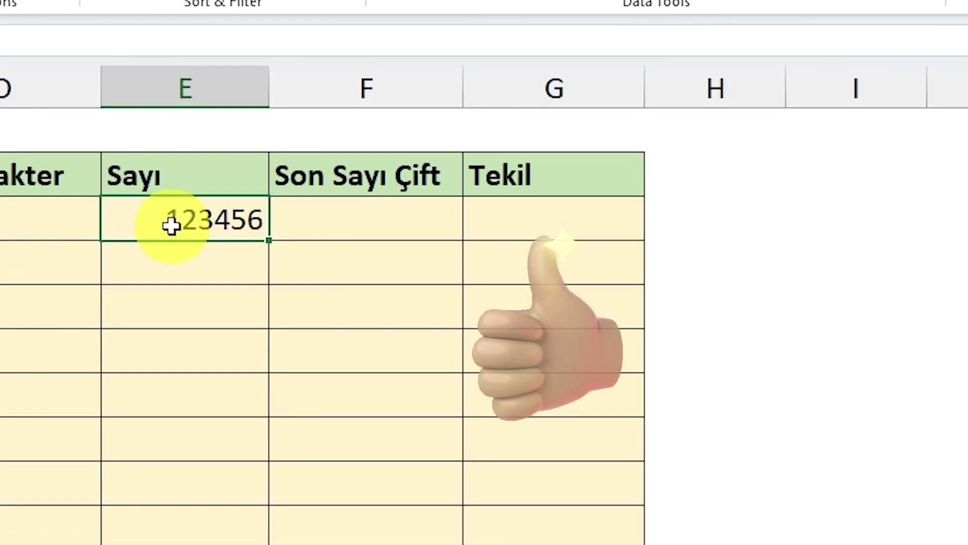
{"action": "key", "text": "Return"}
Try 132M and .12345 in E3 and cancel both rejections, keeping 123456
{"action": "left_click", "coordinate": [172, 225]}
{"action": "type", "text": "13"}
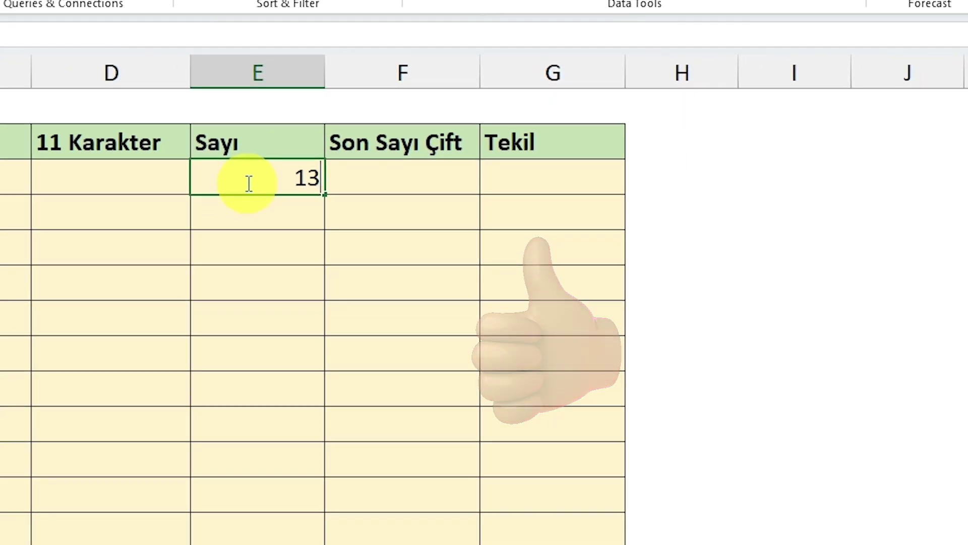
{"action": "type", "text": "2M"}
{"action": "key", "text": "Return"}
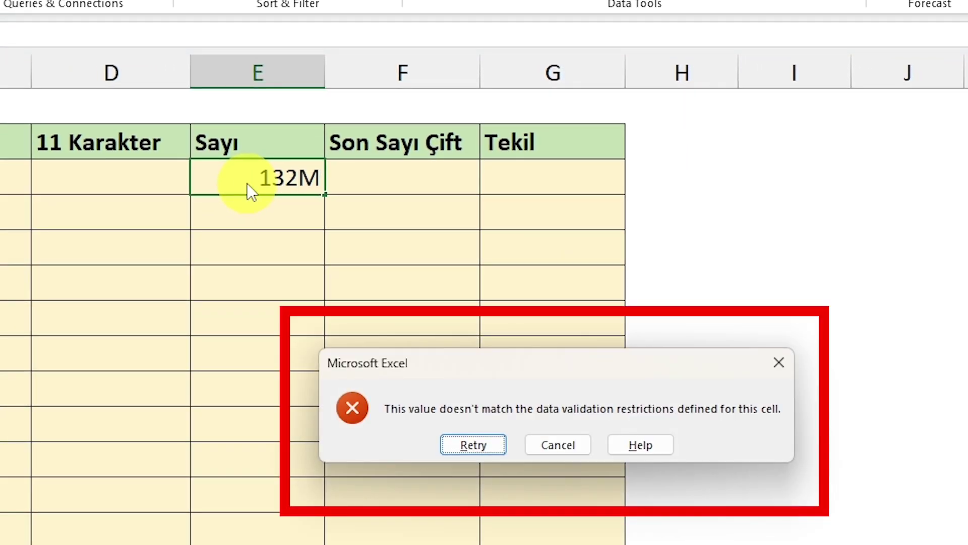
{"action": "left_click", "coordinate": [577, 441]}
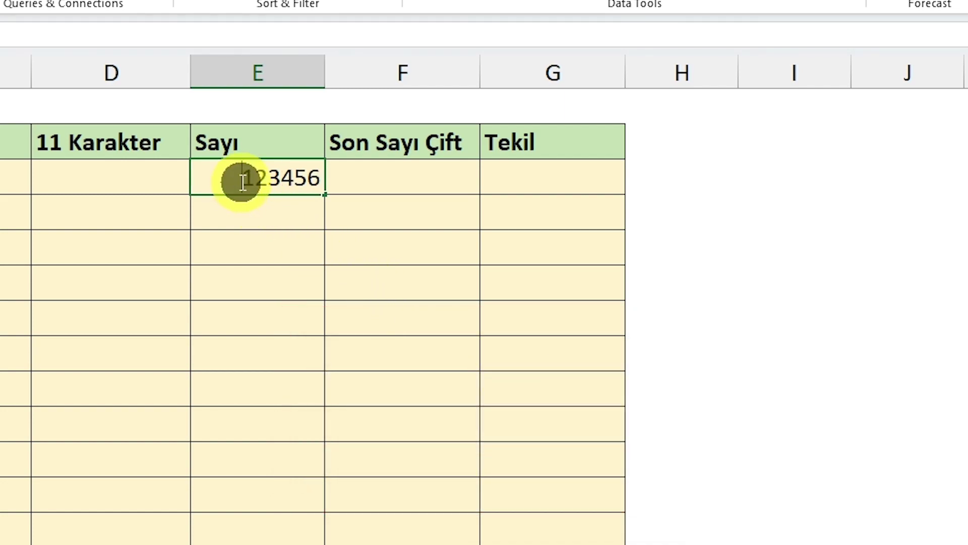
{"action": "left_click_drag", "start_coordinate": [242, 181], "coordinate": [330, 178]}
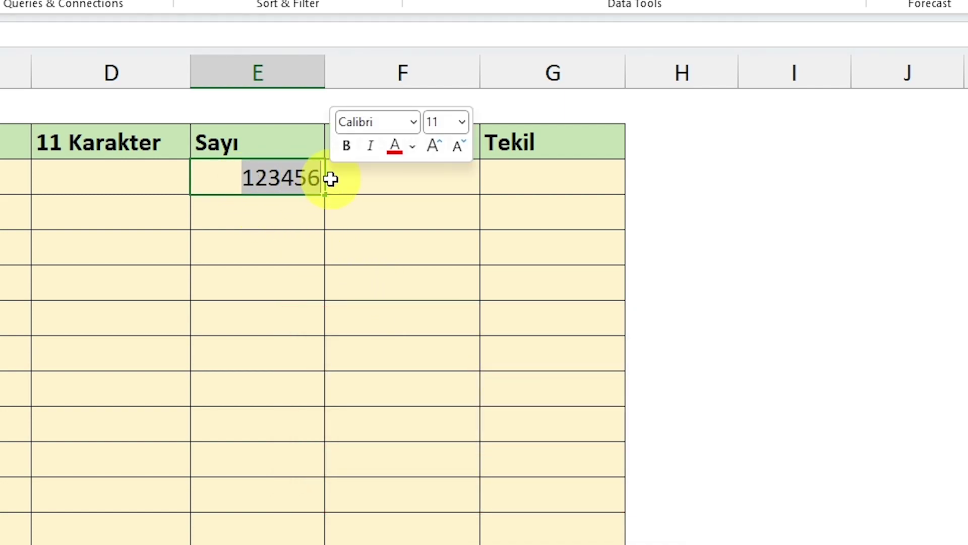
{"action": "key", "text": "BackSpace"}
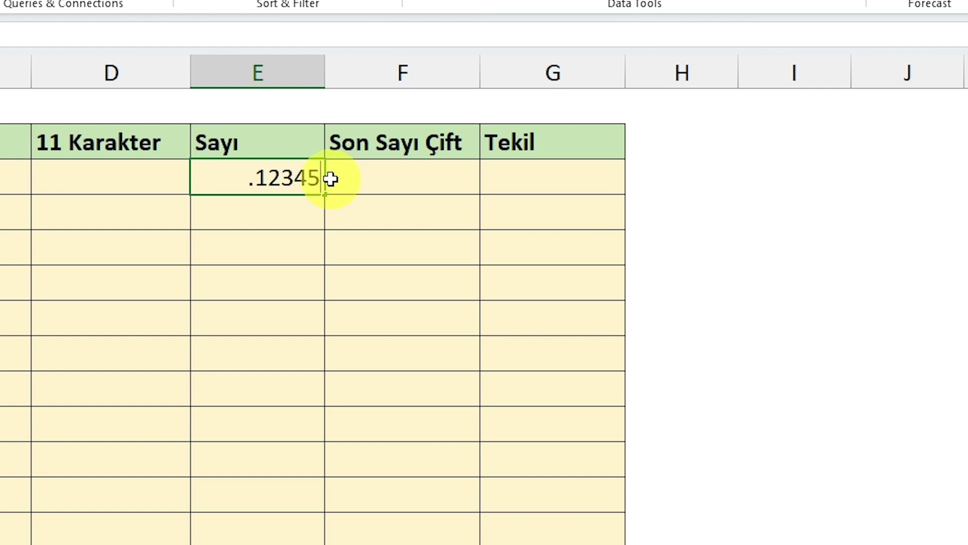
{"action": "key", "text": "Return"}
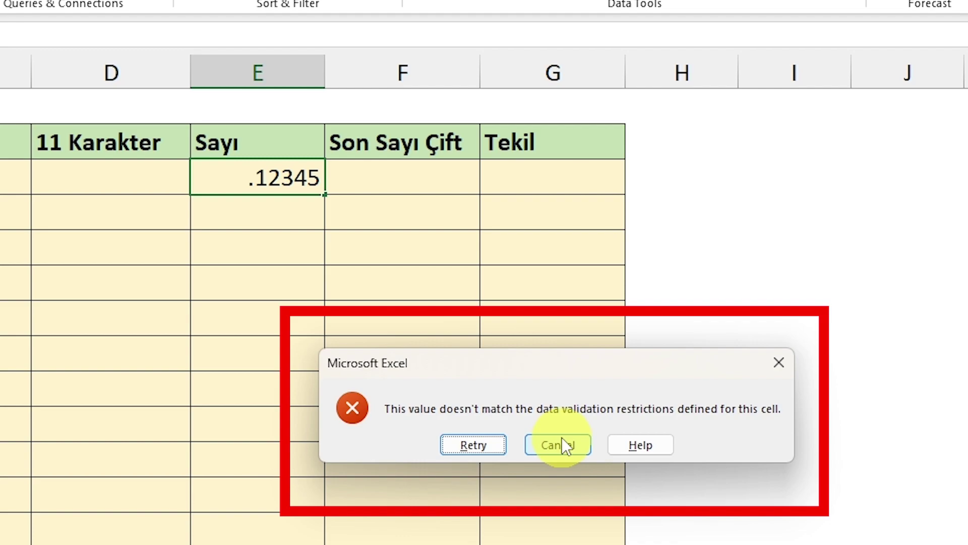
{"action": "left_click", "coordinate": [562, 437]}
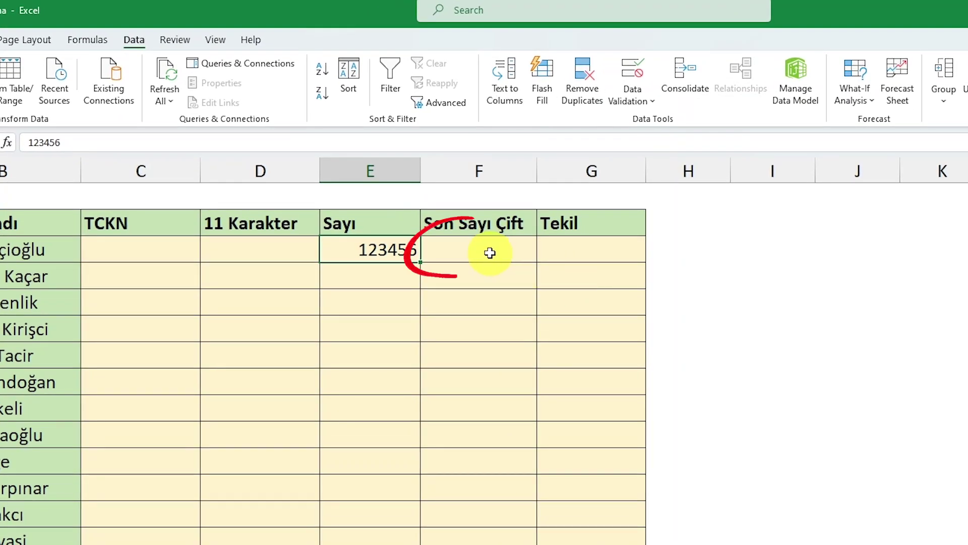
Give F3 under Son Sayı Çift the Custom validation formula =ISEVEN(F3)
{"action": "left_click", "coordinate": [491, 253]}
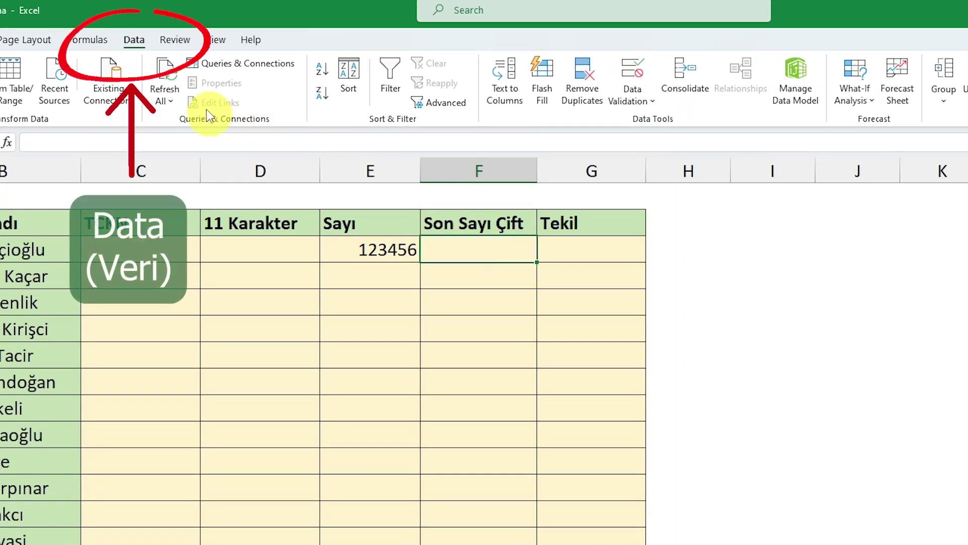
{"action": "left_click", "coordinate": [643, 63]}
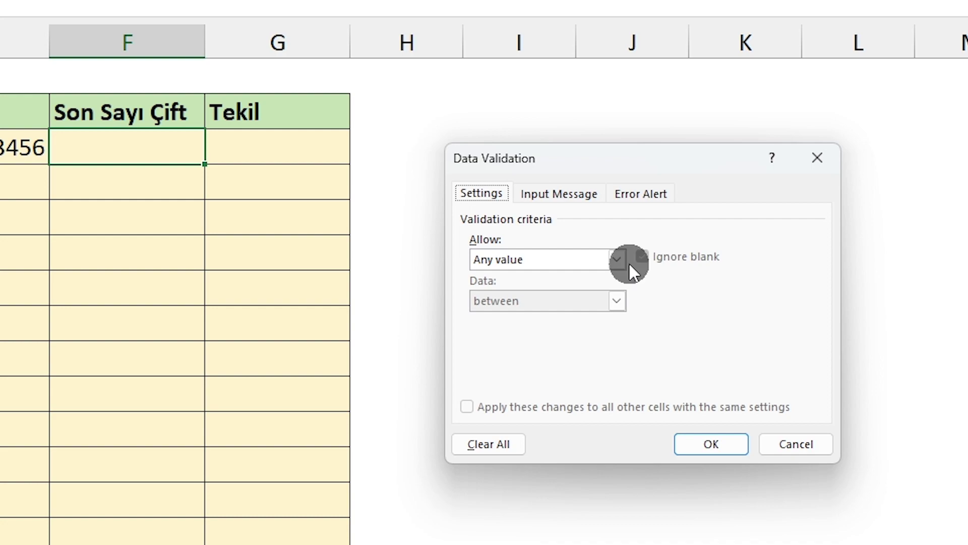
{"action": "left_click", "coordinate": [628, 262]}
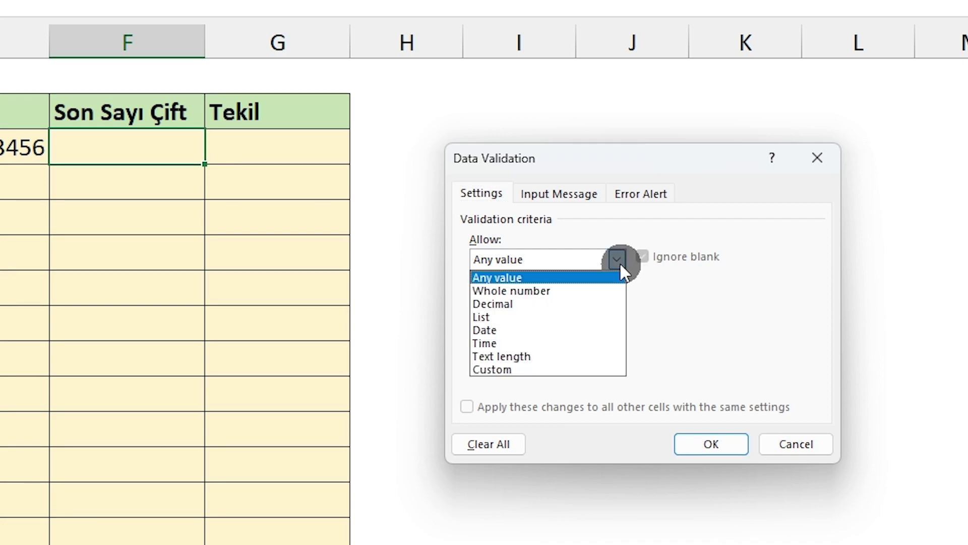
{"action": "left_click", "coordinate": [571, 368]}
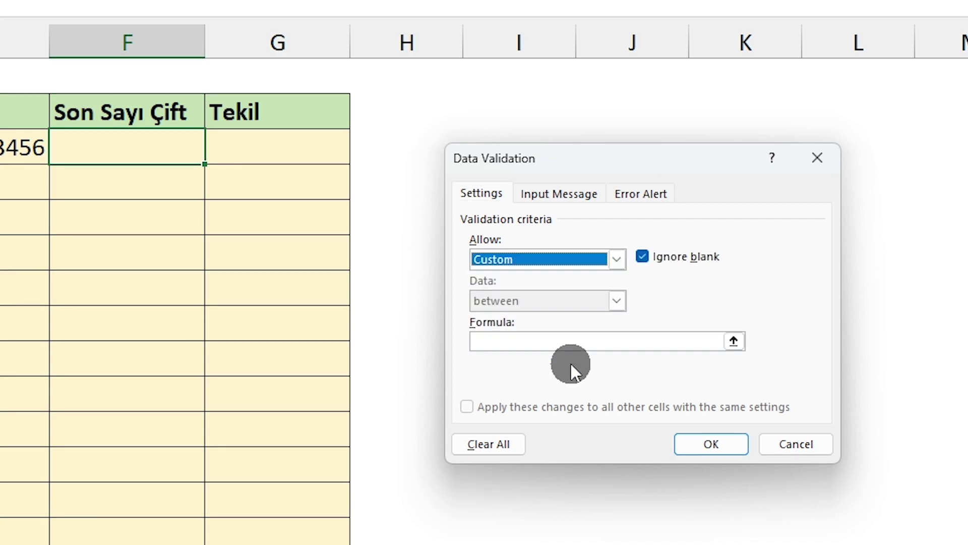
{"action": "left_click", "coordinate": [548, 343]}
{"action": "type", "text": "="}
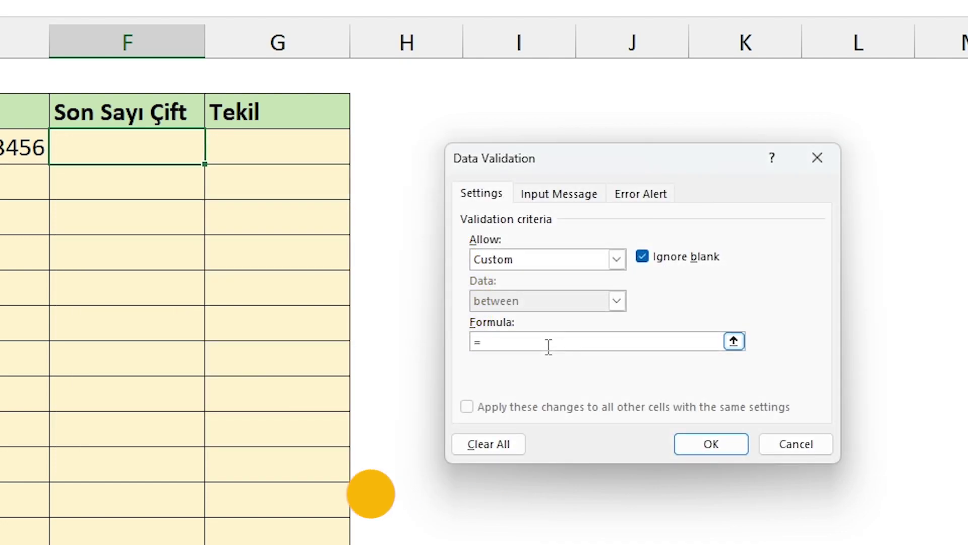
{"action": "type", "text": "ISEVEN("}
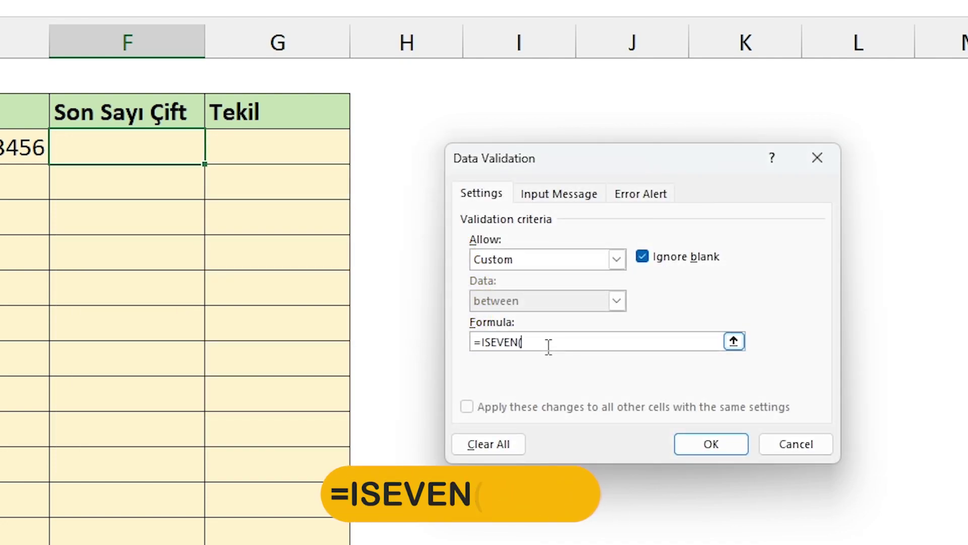
{"action": "left_click", "coordinate": [157, 147]}
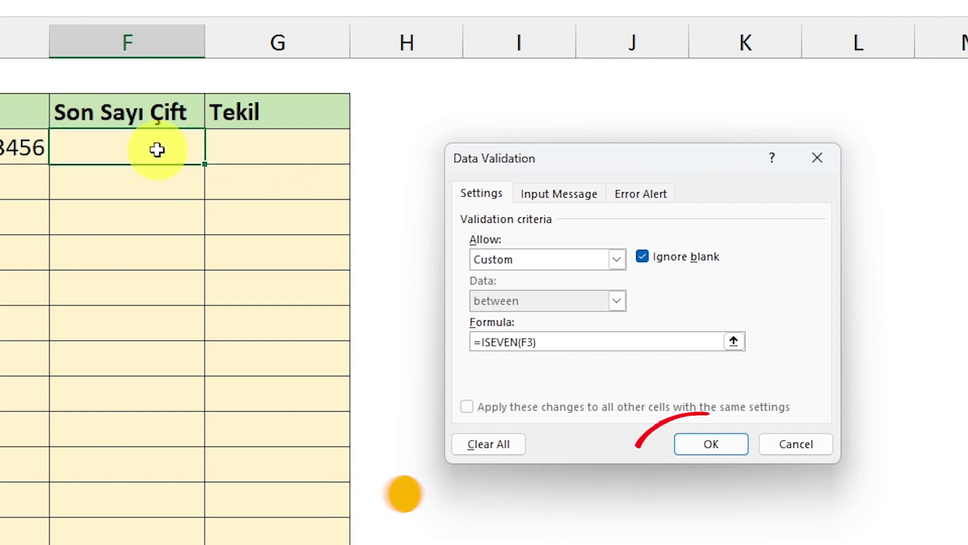
{"action": "left_click", "coordinate": [708, 442]}
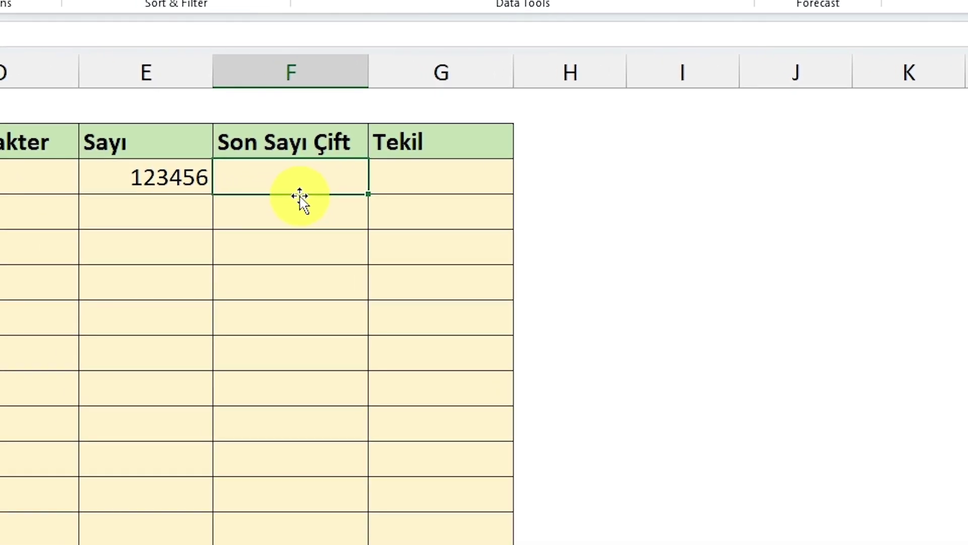
Try the odd number 123 in F3 and cancel the rejection
{"action": "type", "text": "3"}
{"action": "key", "text": "Return"}
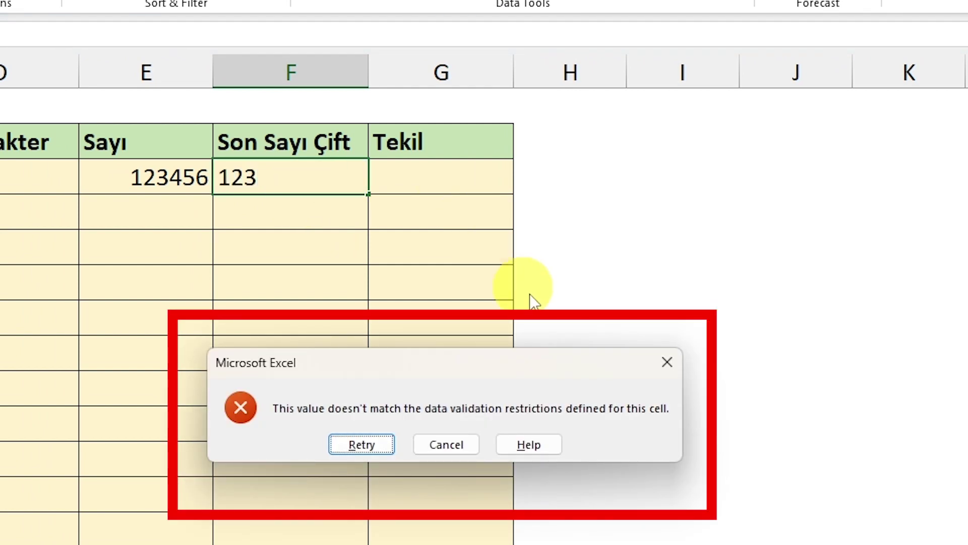
{"action": "left_click", "coordinate": [466, 442]}
{"action": "double_click", "coordinate": [310, 178]}
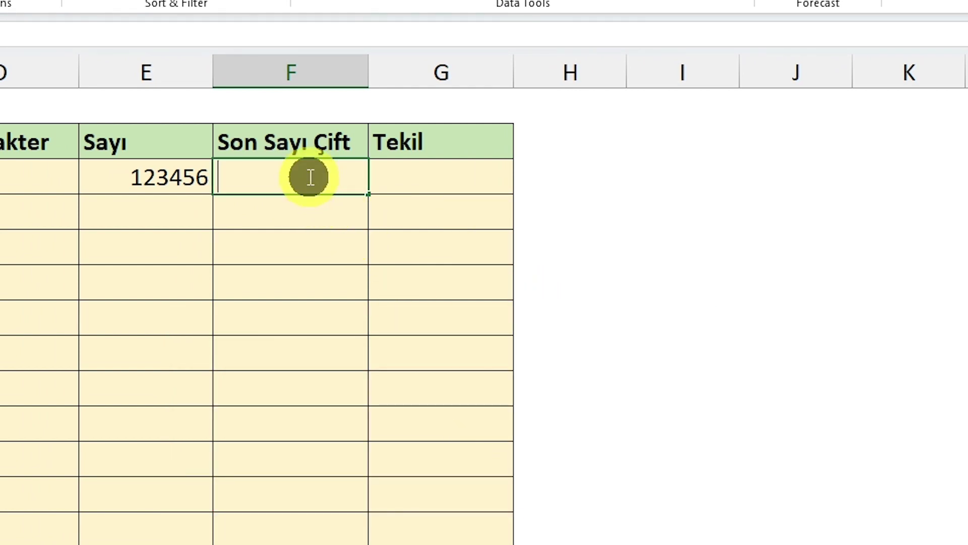
{"action": "type", "text": "2"}
{"action": "key", "text": "Return"}
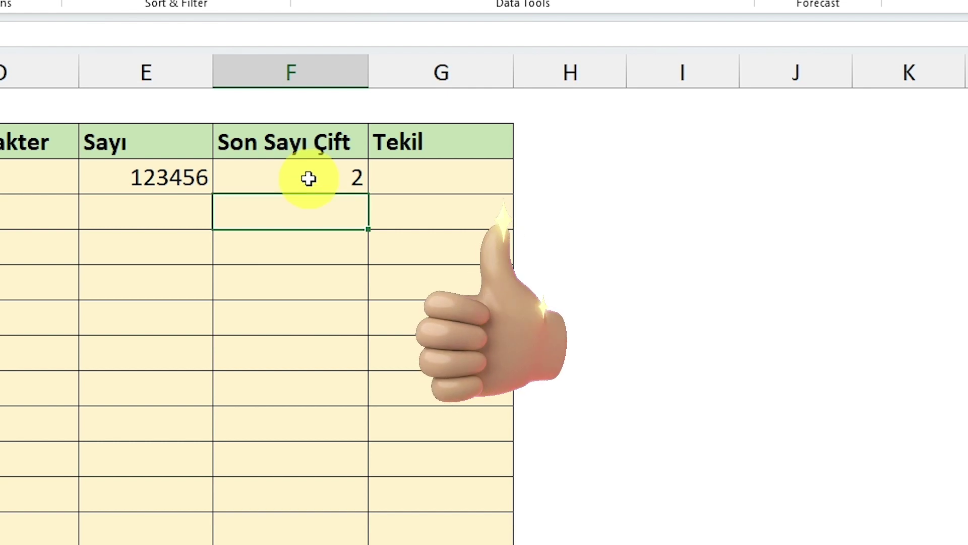
{"action": "left_click", "coordinate": [308, 178]}
{"action": "double_click", "coordinate": [309, 178]}
{"action": "key", "text": "BackSpace"}
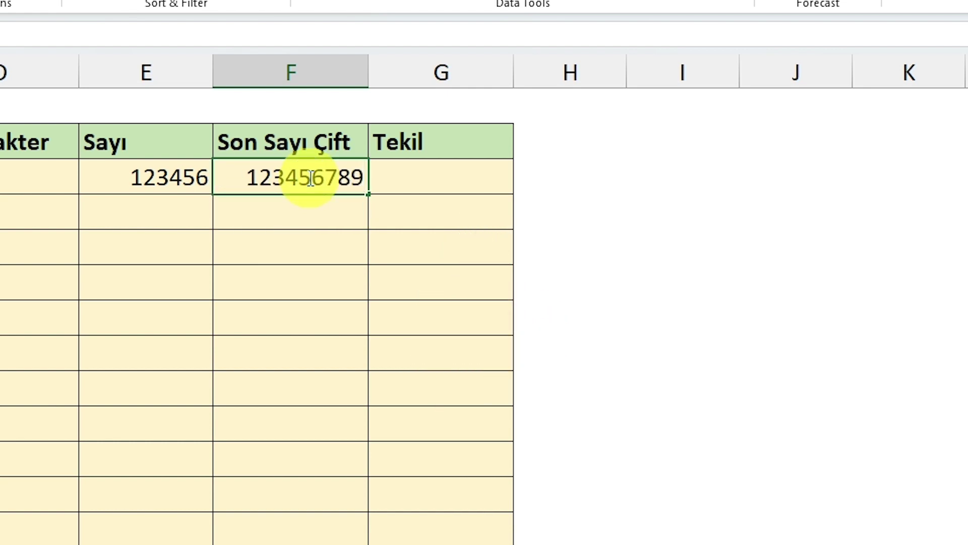
{"action": "key", "text": "Return"}
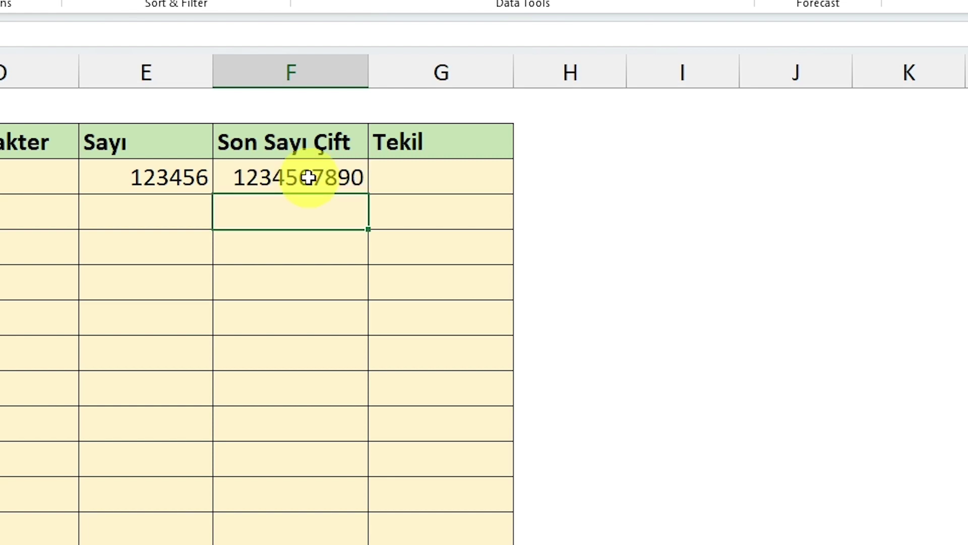
{"action": "left_click", "coordinate": [308, 178]}
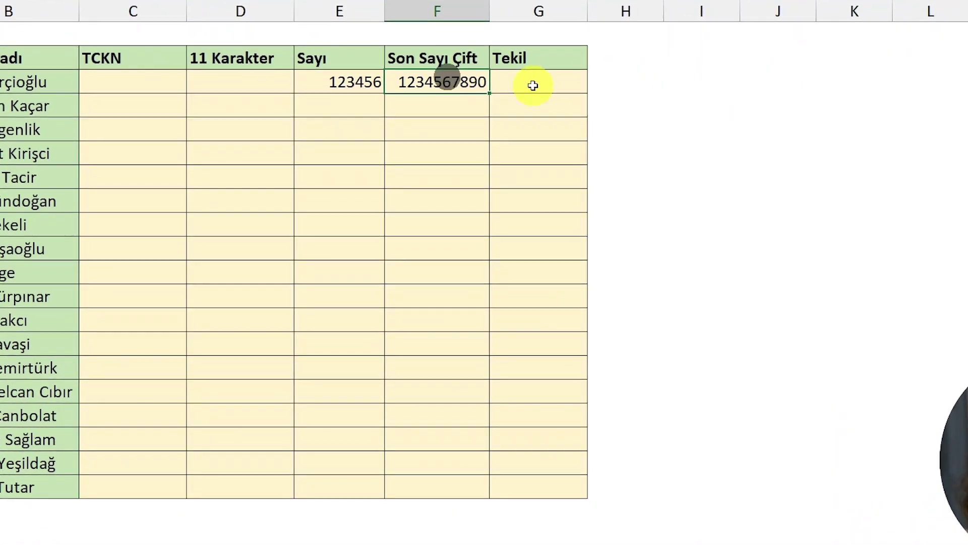
Enter =COUNTIF(G3:$G$20;G3) in H3 to count occurrences of each Tekil value
{"action": "left_click", "coordinate": [511, 124]}
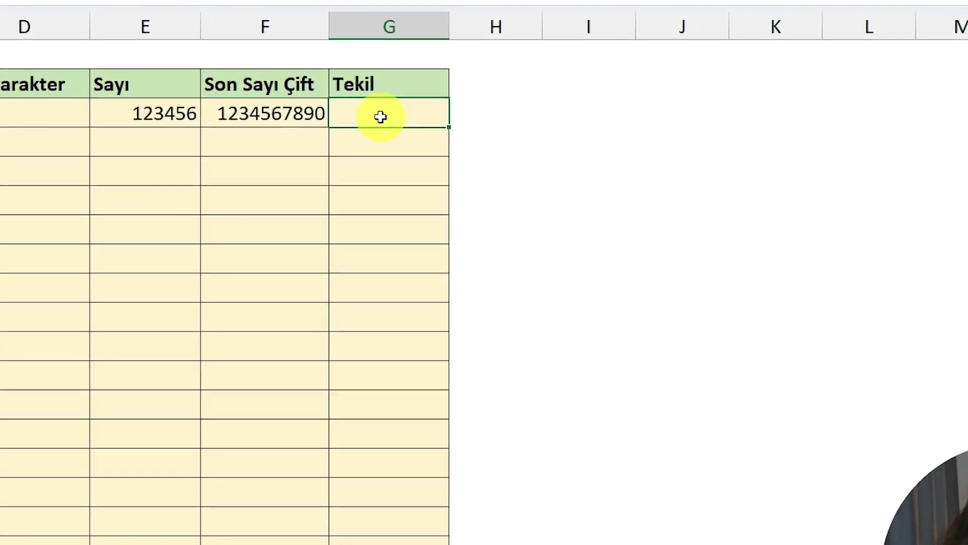
{"action": "left_click", "coordinate": [444, 124]}
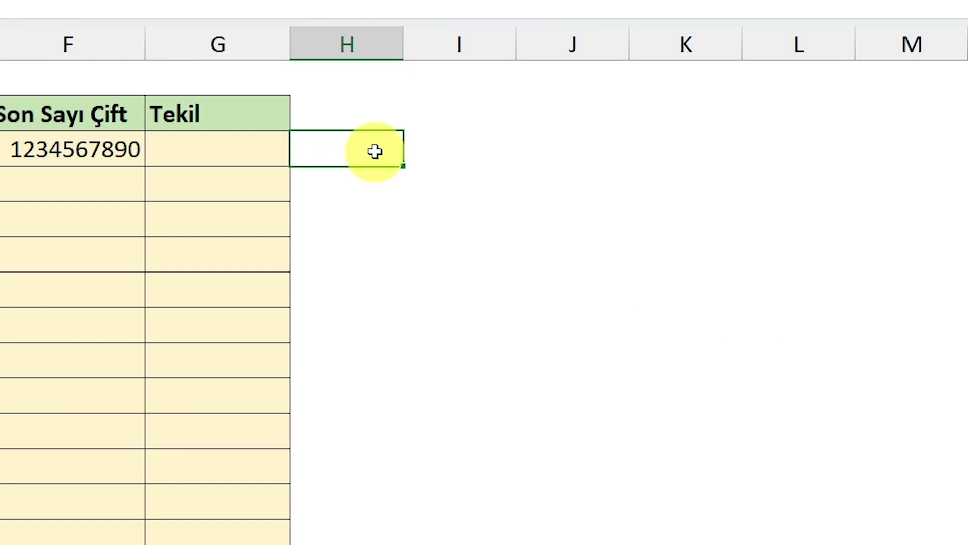
{"action": "type", "text": "=COUNT"}
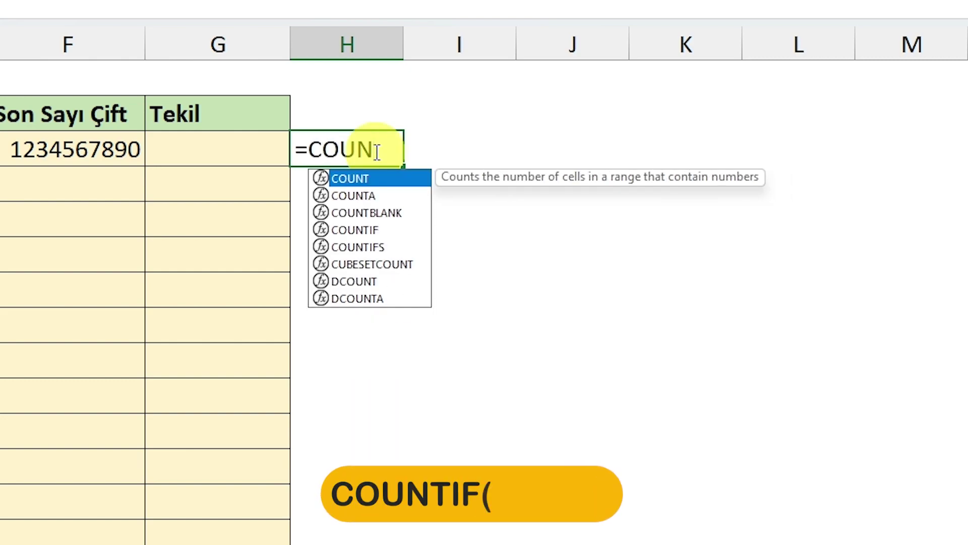
{"action": "type", "text": "IF"}
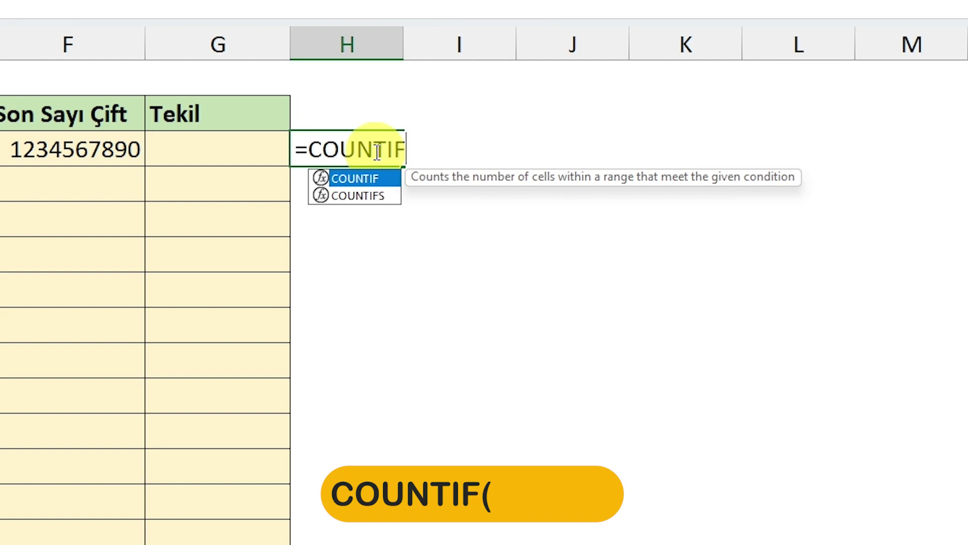
{"action": "type", "text": "("}
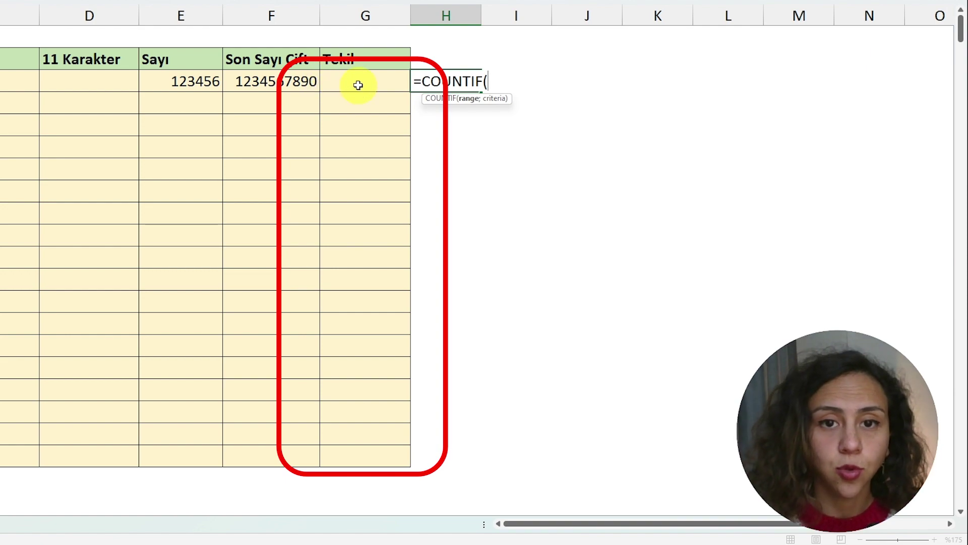
{"action": "left_click_drag", "start_coordinate": [358, 85], "coordinate": [319, 448]}
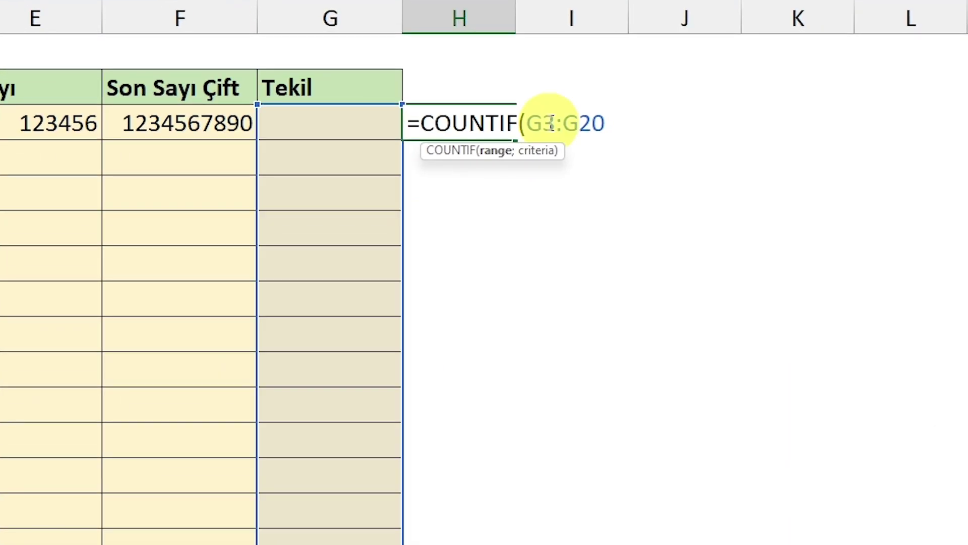
{"action": "key", "text": "F4"}
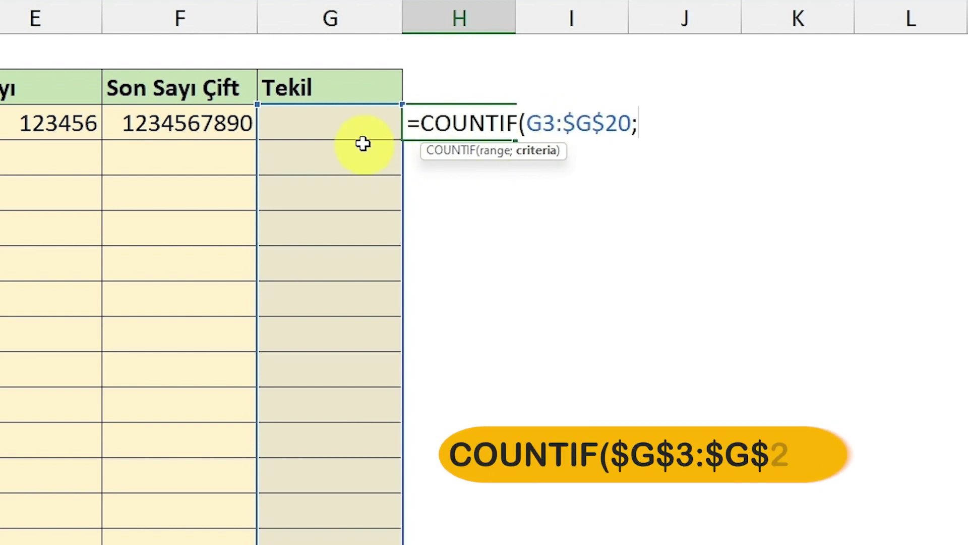
{"action": "left_click", "coordinate": [356, 127]}
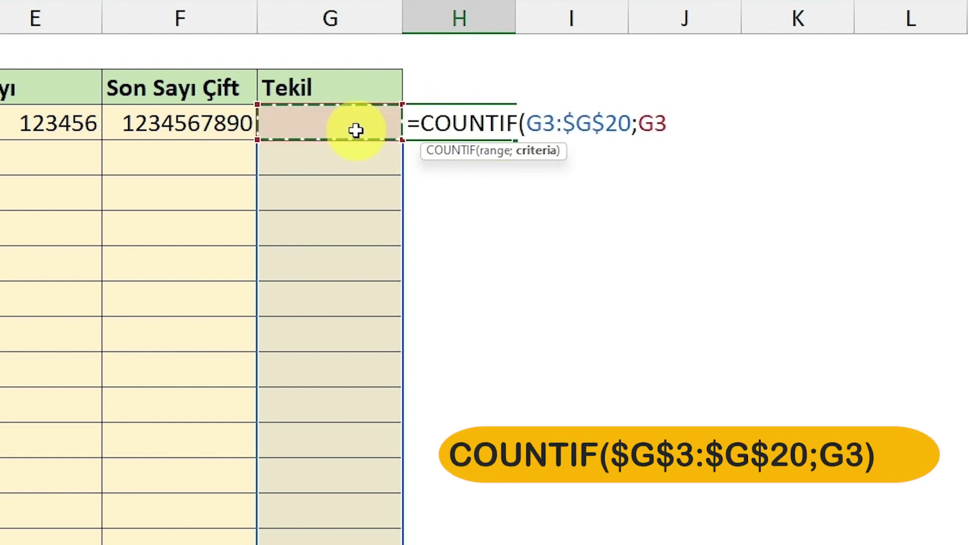
{"action": "type", "text": ")"}
{"action": "key", "text": "Return"}
Type sample numbers 123, 54, 123, 54, 321, 12 down the Tekil column from G3
{"action": "key", "text": "Up"}
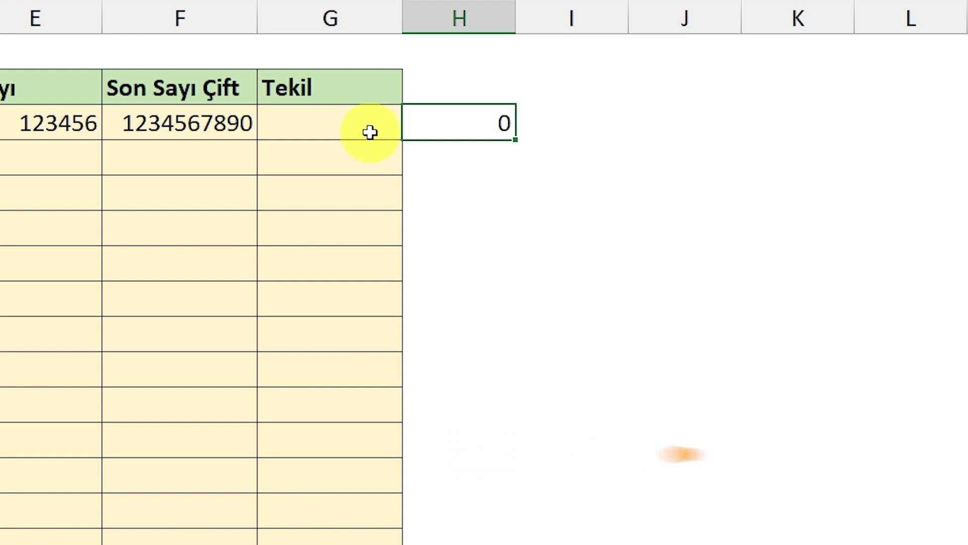
{"action": "left_click", "coordinate": [370, 132]}
{"action": "key", "text": "Return"}
{"action": "type", "text": "123 54 123 54 32"}
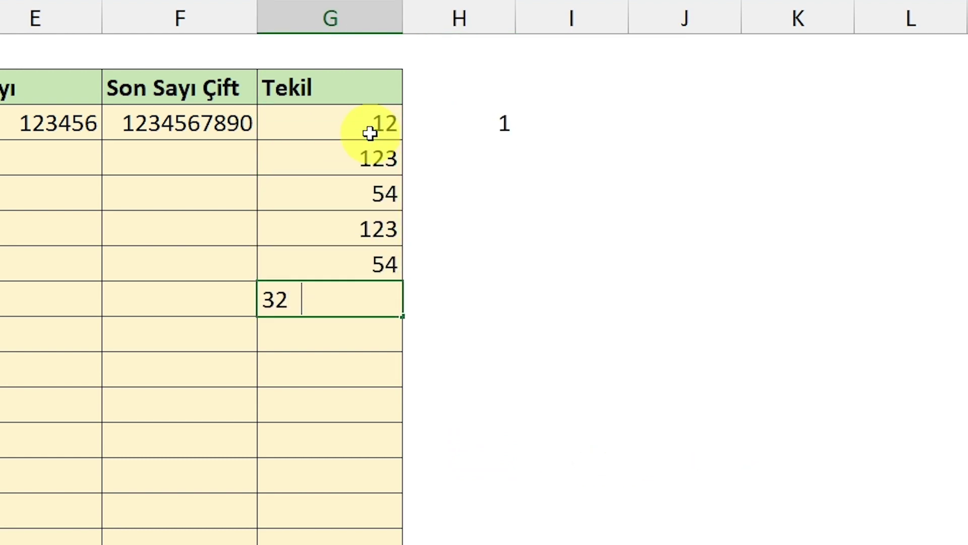
{"action": "type", "text": "1 12"}
Copy the COUNTIF formula from H3 down to H9 and check the counts
{"action": "left_click", "coordinate": [470, 132]}
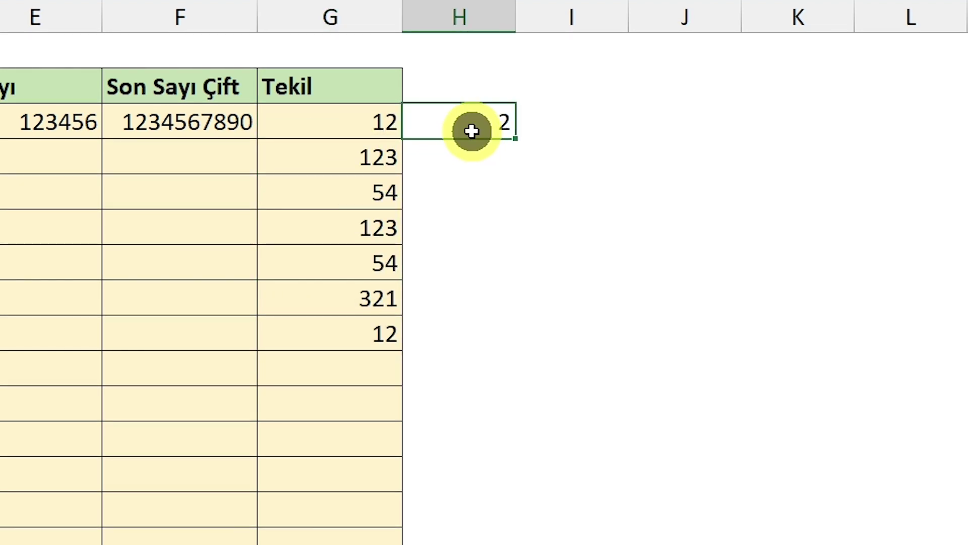
{"action": "left_click_drag", "start_coordinate": [515, 143], "coordinate": [488, 338]}
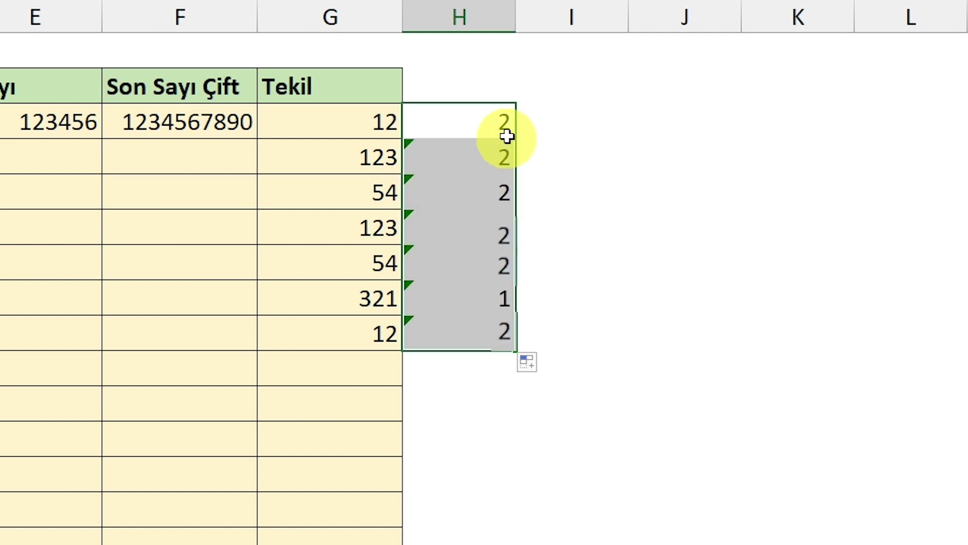
{"action": "left_click", "coordinate": [541, 130]}
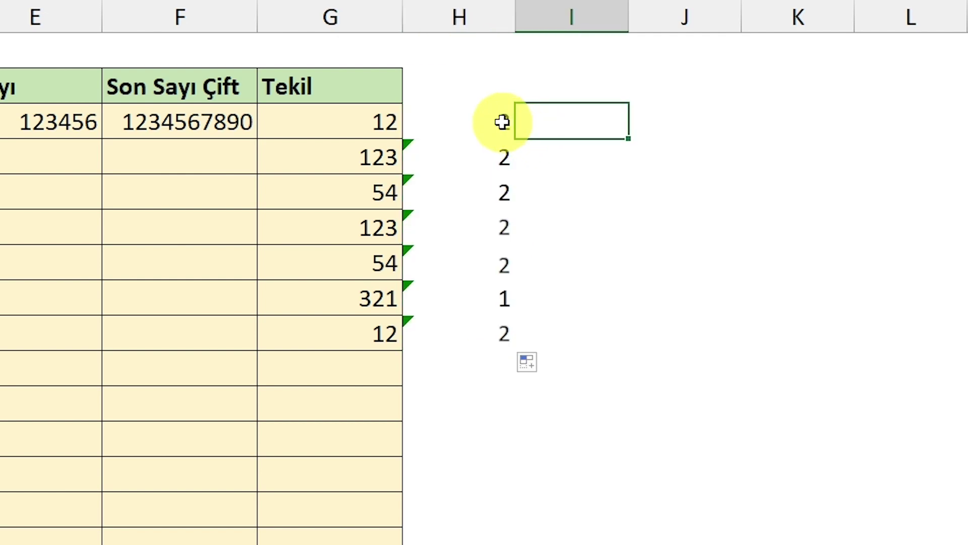
{"action": "left_click", "coordinate": [498, 121]}
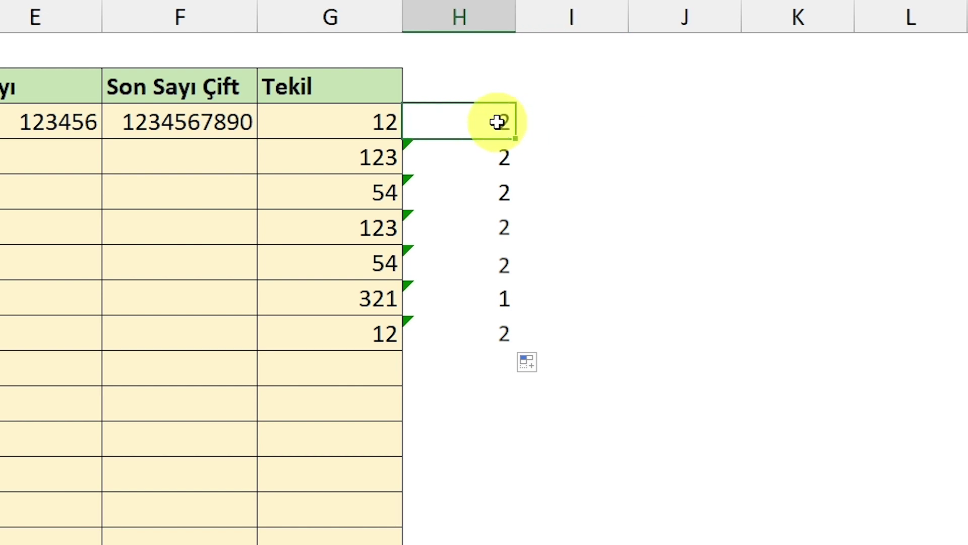
{"action": "left_click", "coordinate": [466, 122]}
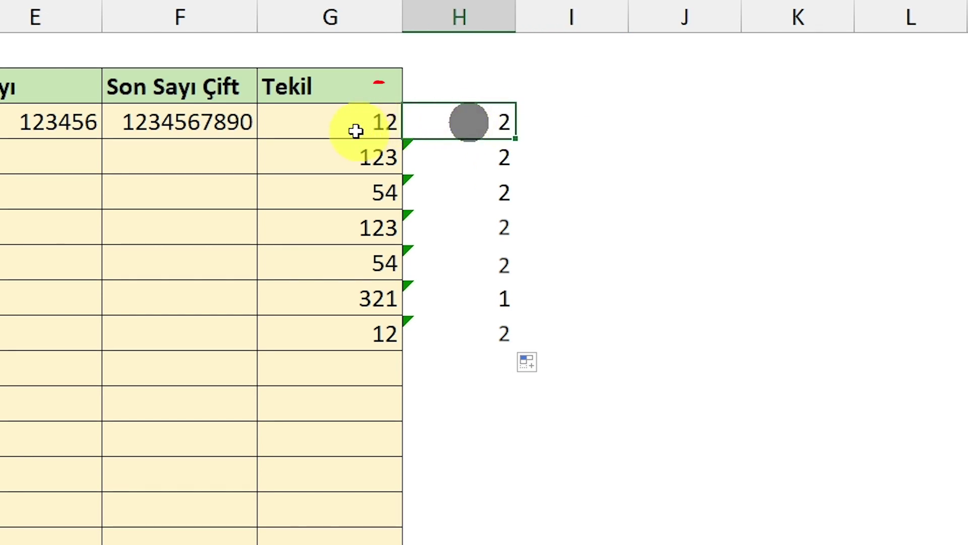
{"action": "left_click", "coordinate": [347, 130]}
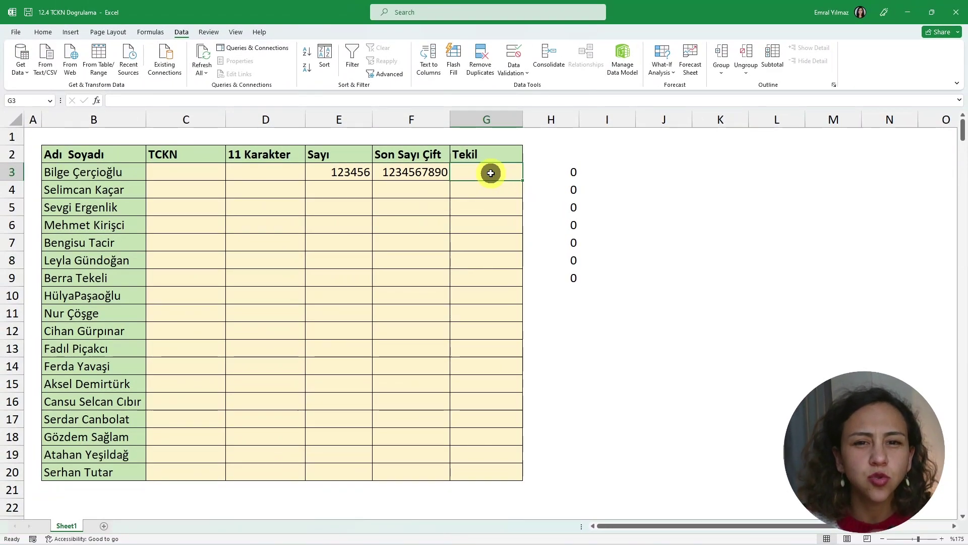
Select the Tekil cells G3:G20 and apply Custom validation =COUNTIF($G$3:$G$20;G3)=1
{"action": "mouse_move", "coordinate": [490, 173]}
{"action": "left_mouse_down"}
{"action": "mouse_move", "coordinate": [499, 388]}
{"action": "mouse_move", "coordinate": [485, 469]}
{"action": "left_mouse_up"}
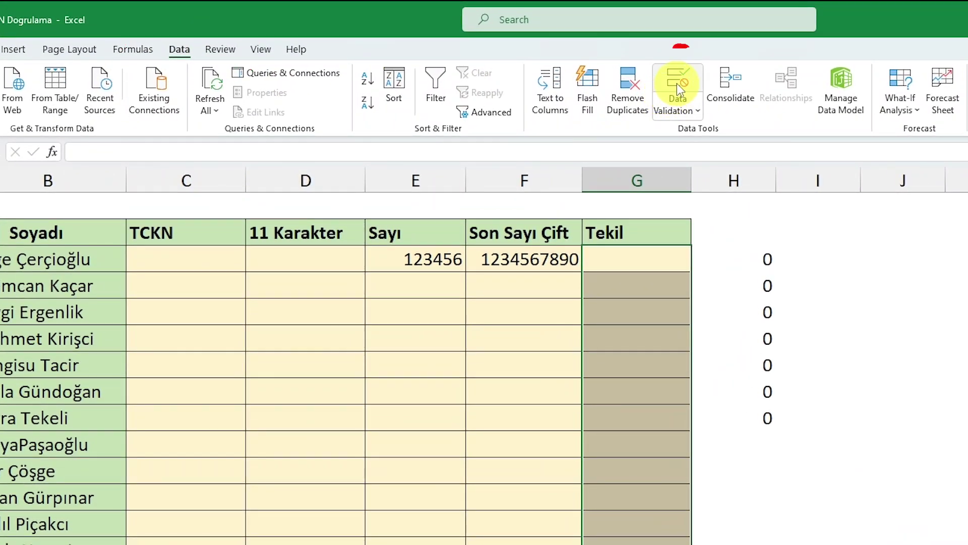
{"action": "left_click", "coordinate": [538, 66]}
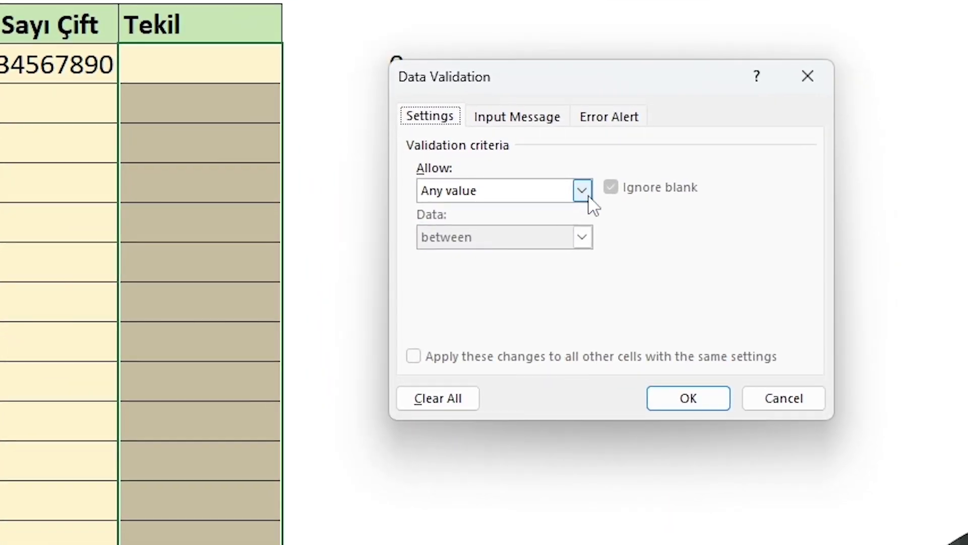
{"action": "left_click", "coordinate": [891, 343]}
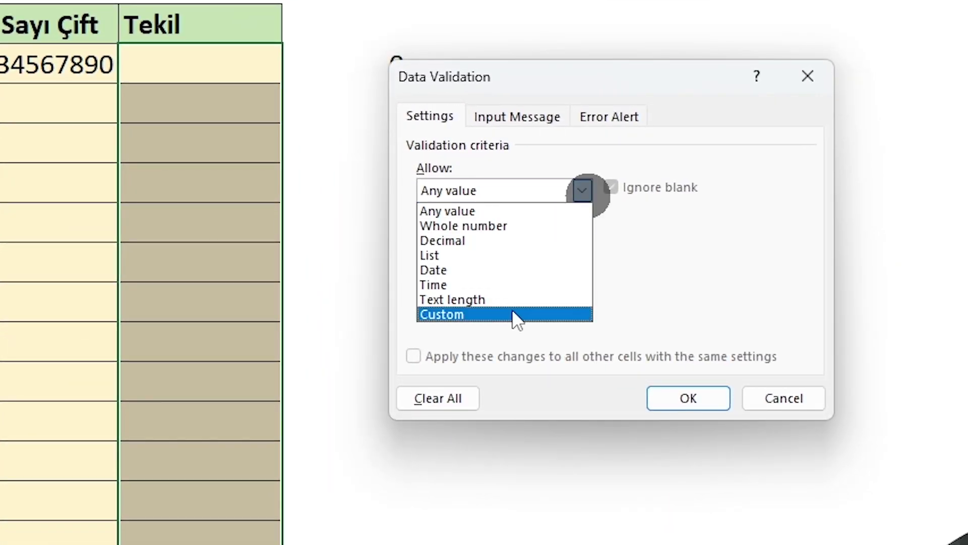
{"action": "left_click", "coordinate": [512, 313]}
{"action": "type", "text": "=COUNTIF"}
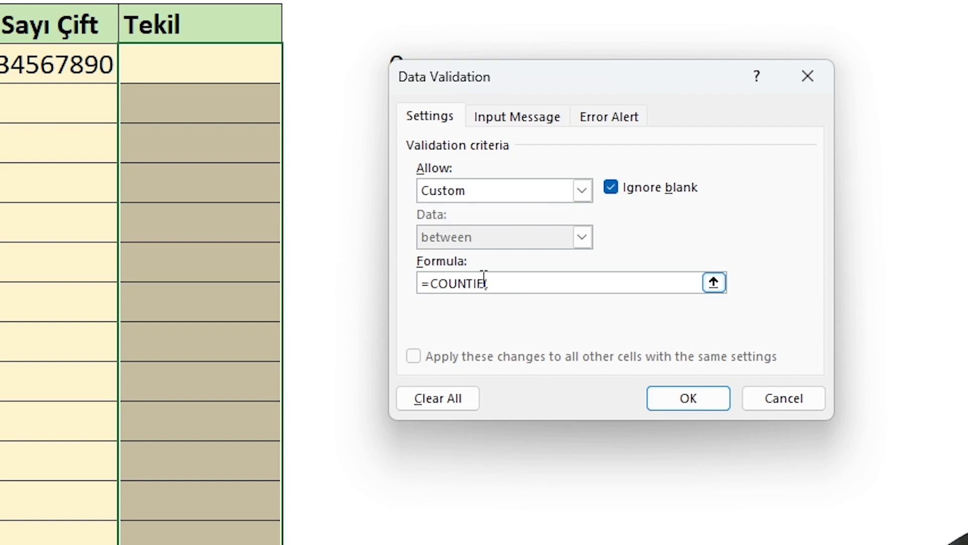
{"action": "type", "text": "("}
{"action": "left_click_drag", "start_coordinate": [252, 74], "coordinate": [244, 512]}
{"action": "left_click_drag", "start_coordinate": [481, 218], "coordinate": [442, 222]}
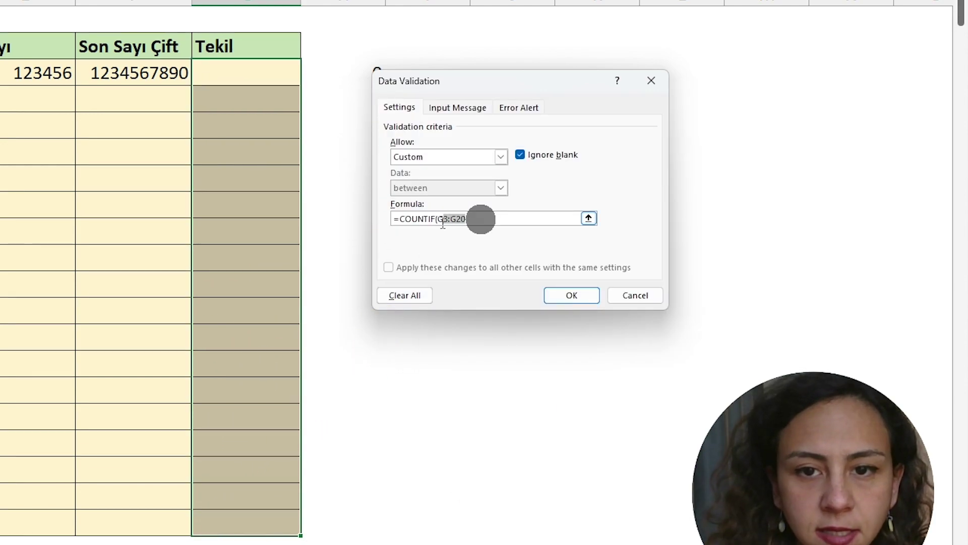
{"action": "key", "text": "F4"}
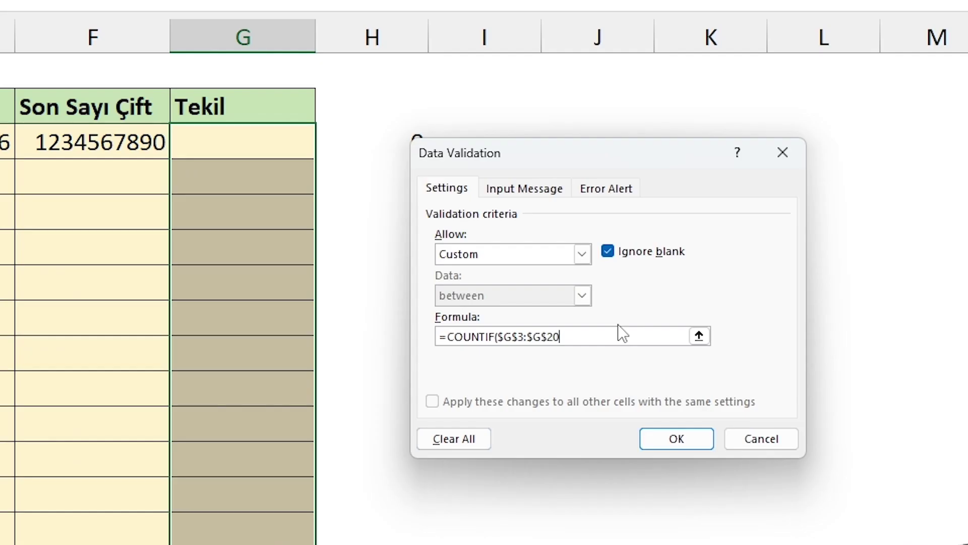
{"action": "type", "text": ";"}
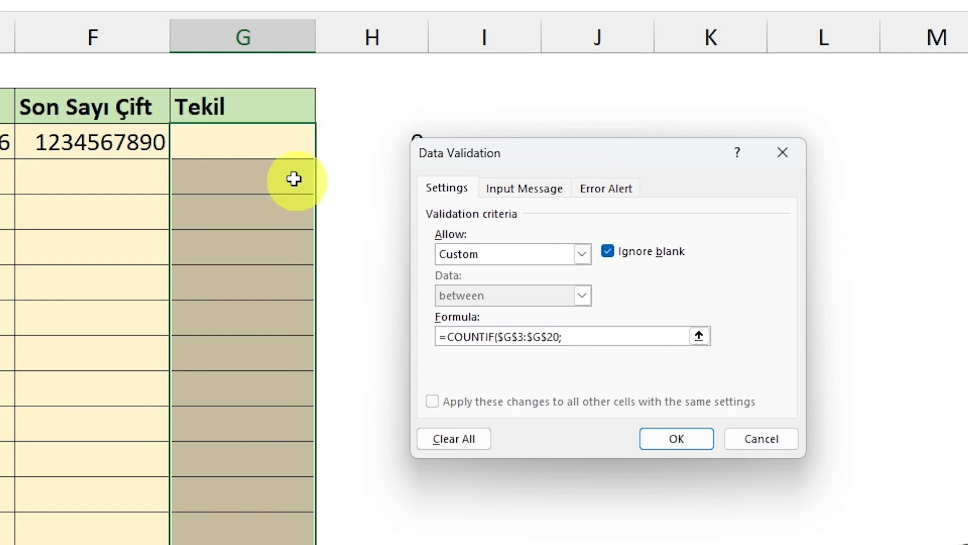
{"action": "left_click", "coordinate": [252, 139]}
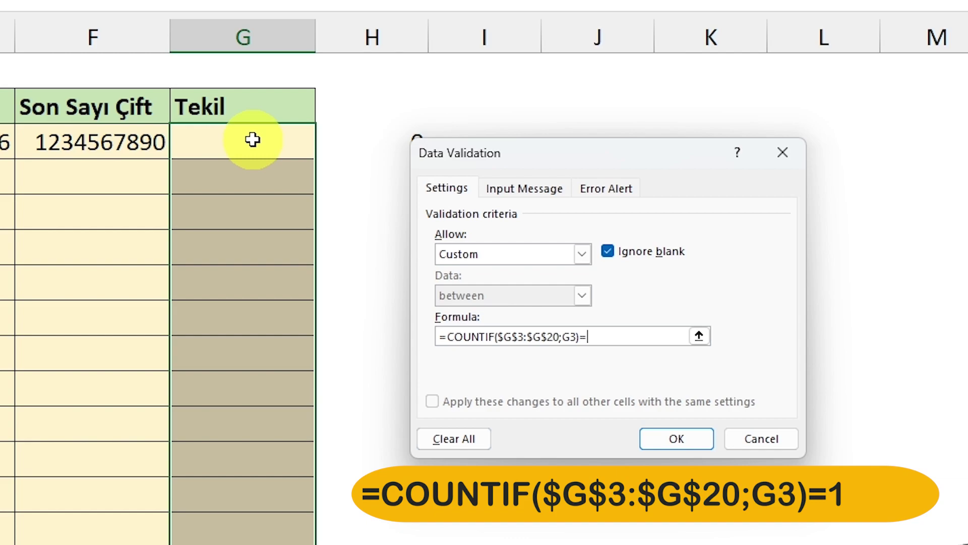
{"action": "key", "text": "Return"}
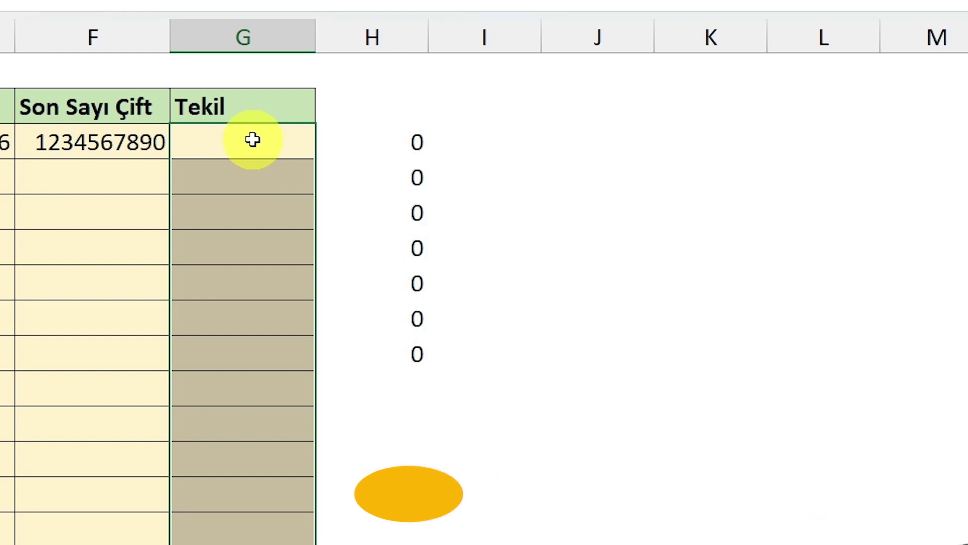
Enter 12 in G3 and 123456 in G4, then confirm a duplicate 12 in G5 is refused
{"action": "left_click", "coordinate": [290, 172]}
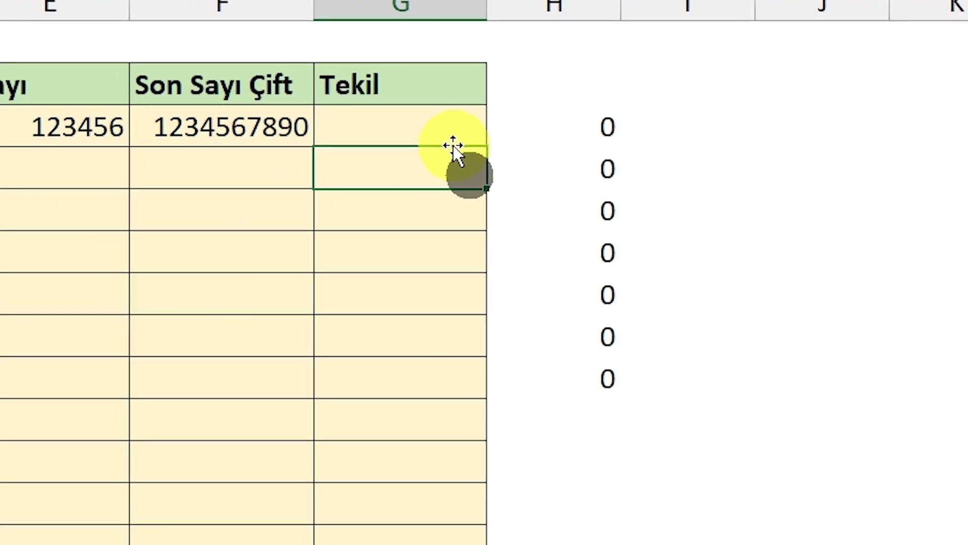
{"action": "left_click", "coordinate": [450, 137]}
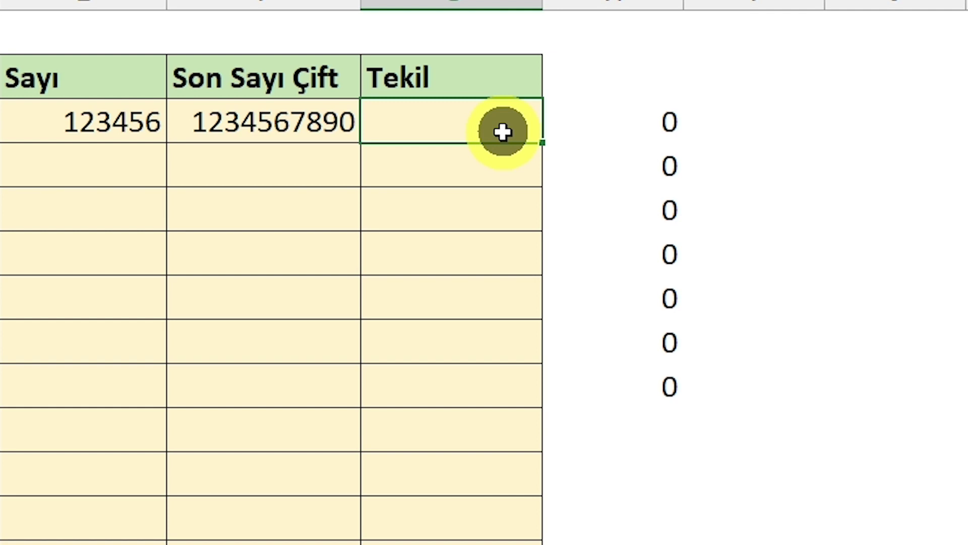
{"action": "type", "text": "12"}
{"action": "key", "text": "Return"}
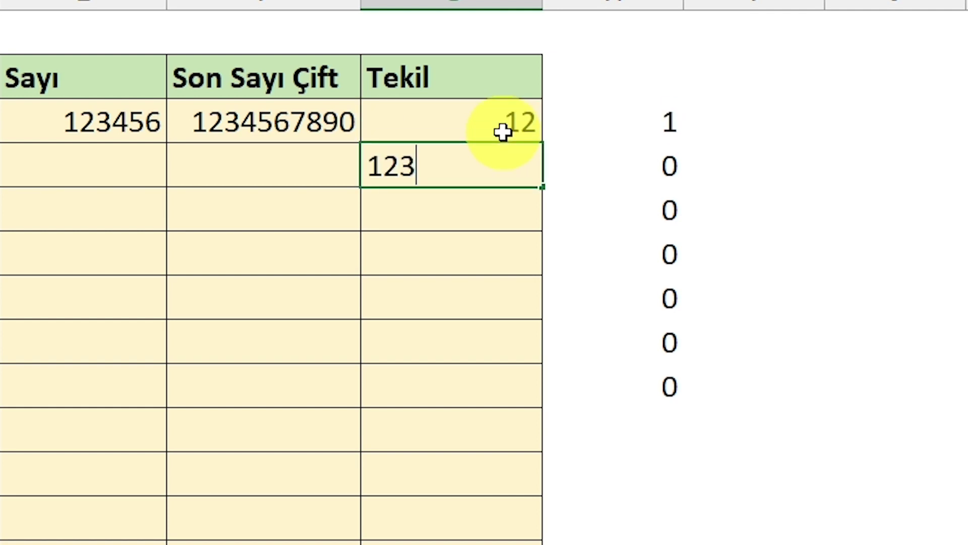
{"action": "key", "text": "Return"}
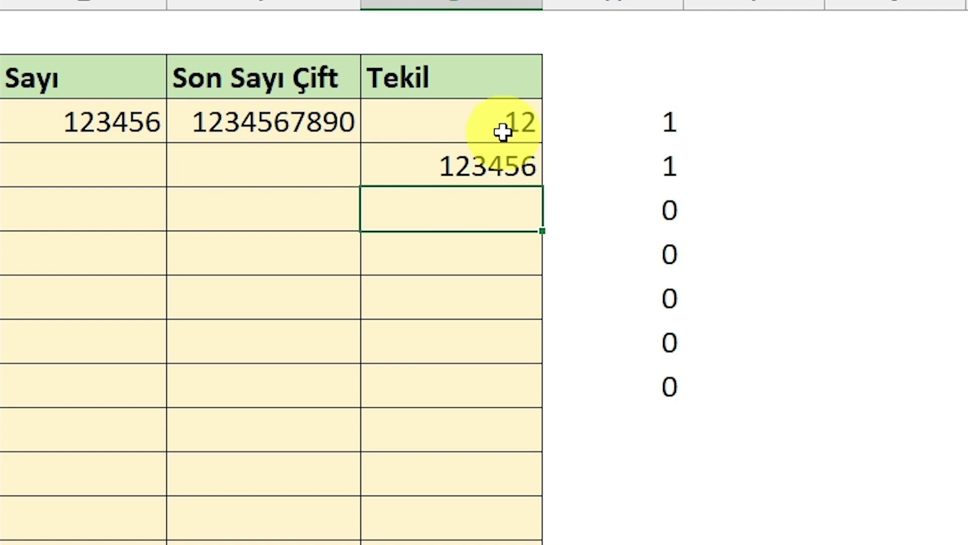
{"action": "type", "text": "12"}
{"action": "key", "text": "Return"}
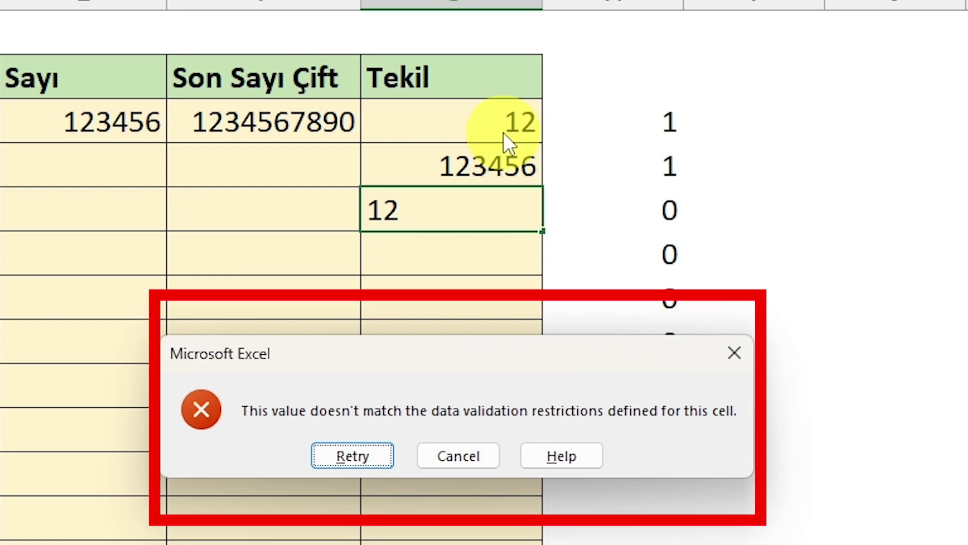
{"action": "left_click", "coordinate": [464, 456]}
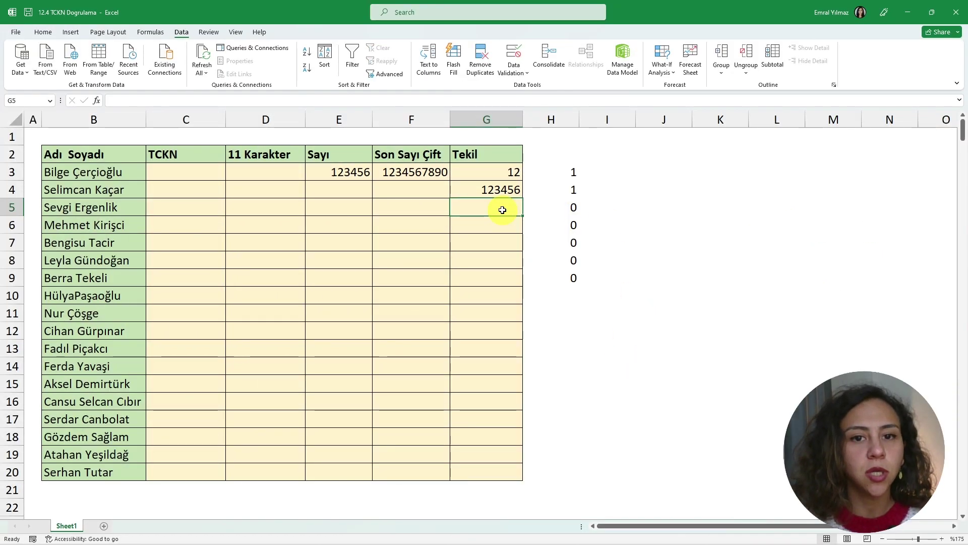
Apply the Custom validation rule =LEN(C3)=11 to the TCKN cells C3:C20
{"action": "left_click_drag", "start_coordinate": [168, 172], "coordinate": [175, 350]}
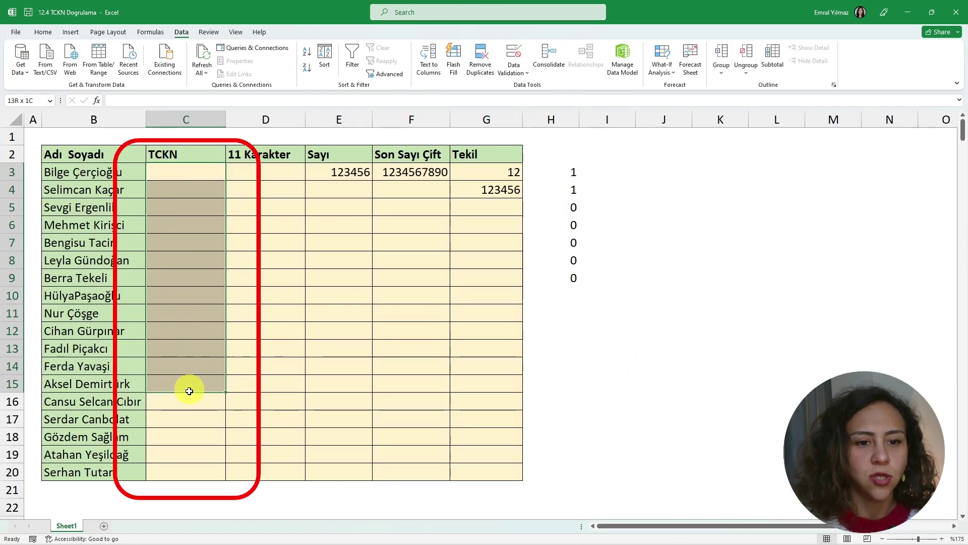
{"action": "left_click_drag", "start_coordinate": [175, 350], "coordinate": [178, 472]}
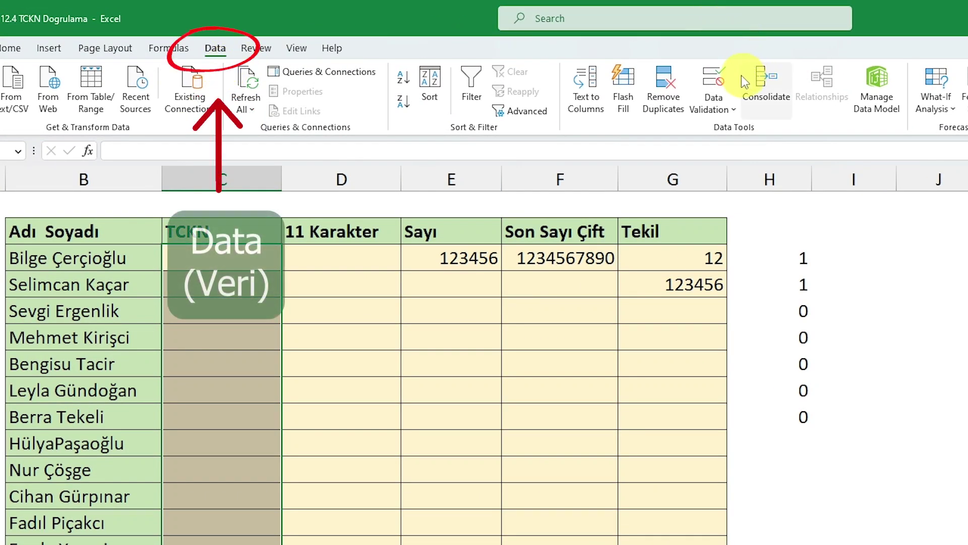
{"action": "left_click", "coordinate": [718, 79]}
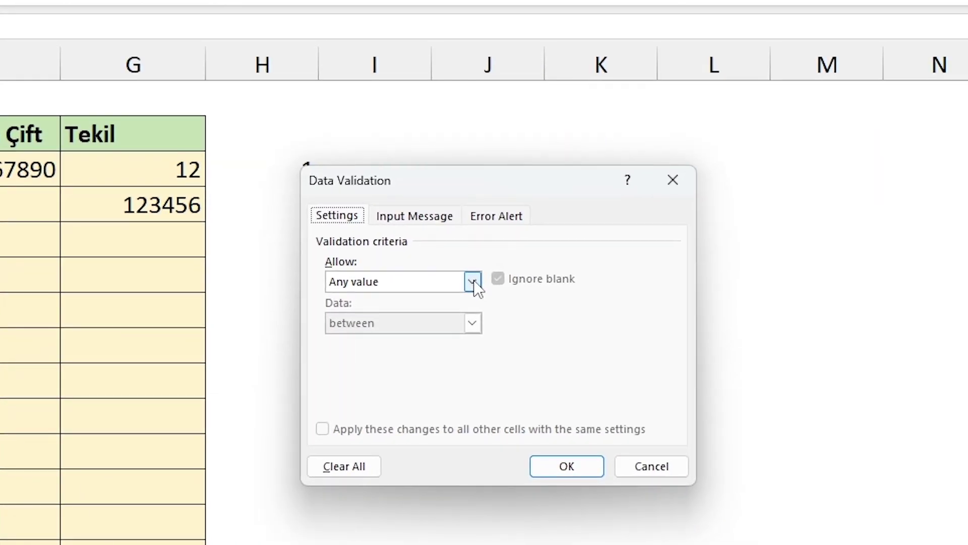
{"action": "left_click", "coordinate": [472, 280]}
{"action": "left_click", "coordinate": [394, 392]}
{"action": "left_click", "coordinate": [386, 364]}
{"action": "type", "text": "="}
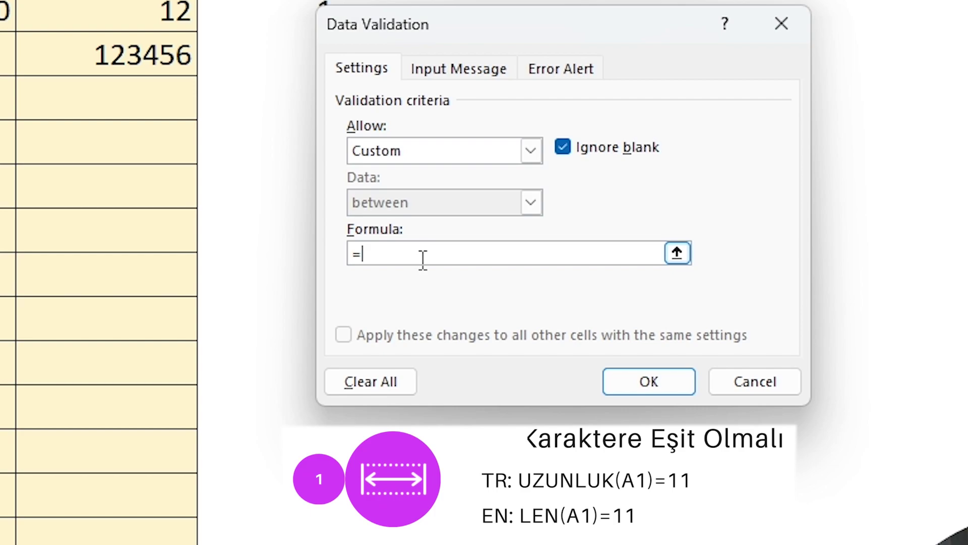
{"action": "type", "text": "LEN("}
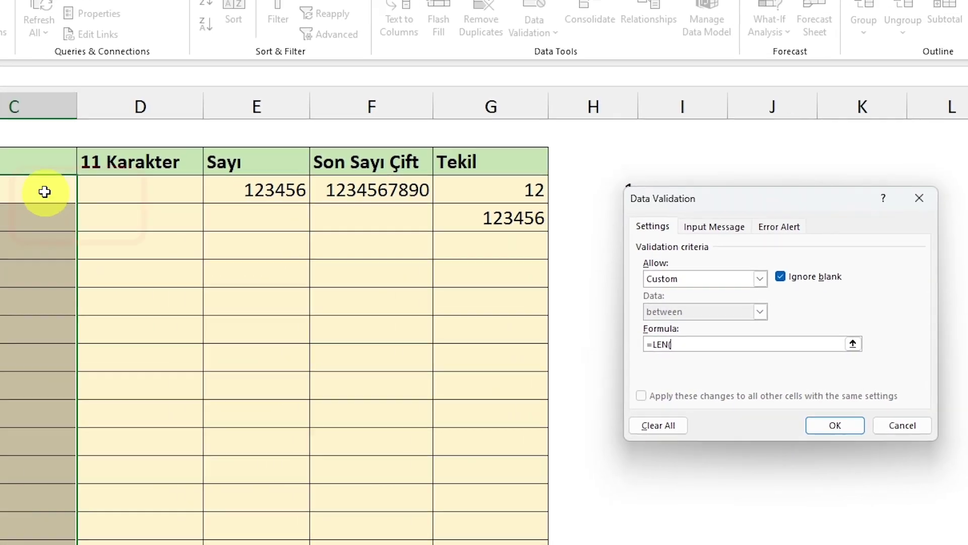
{"action": "left_click", "coordinate": [106, 207]}
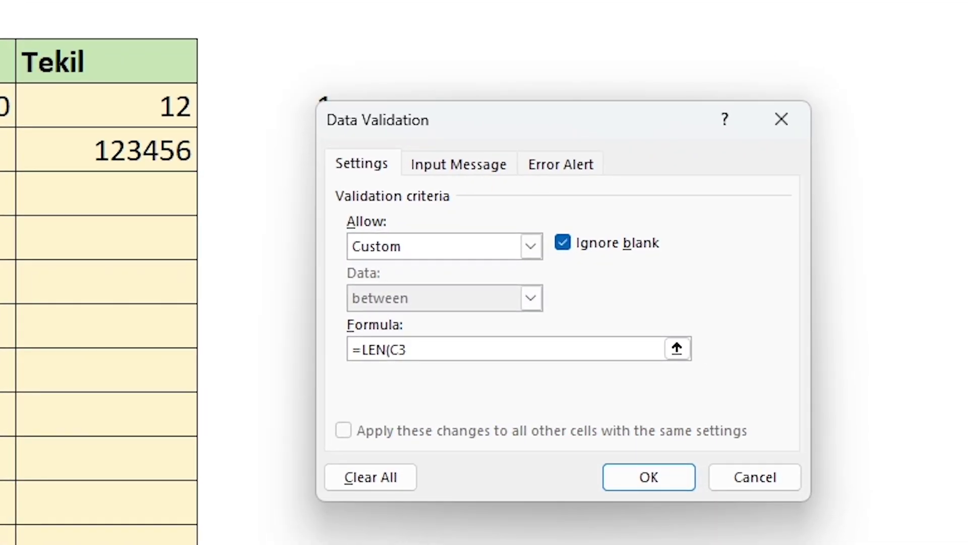
{"action": "type", "text": "=11"}
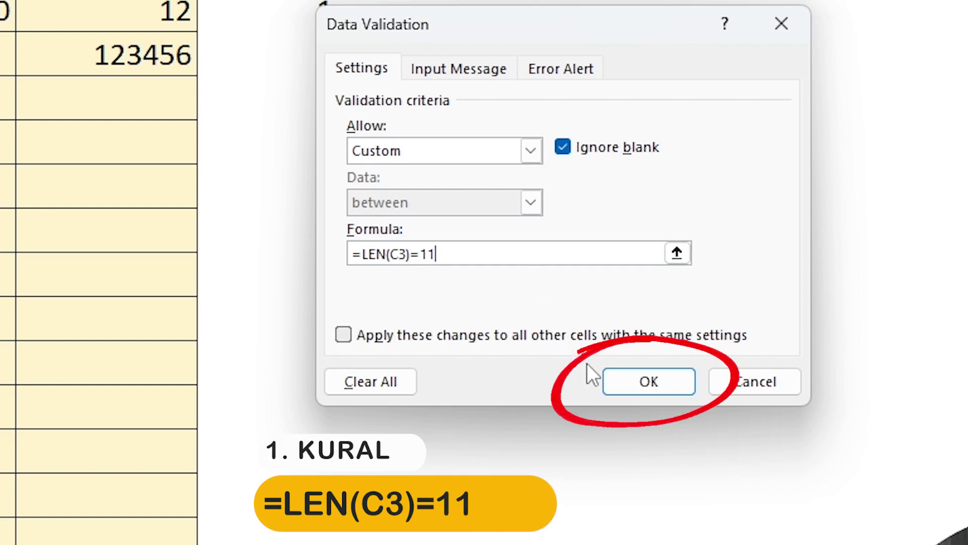
{"action": "left_click", "coordinate": [627, 387]}
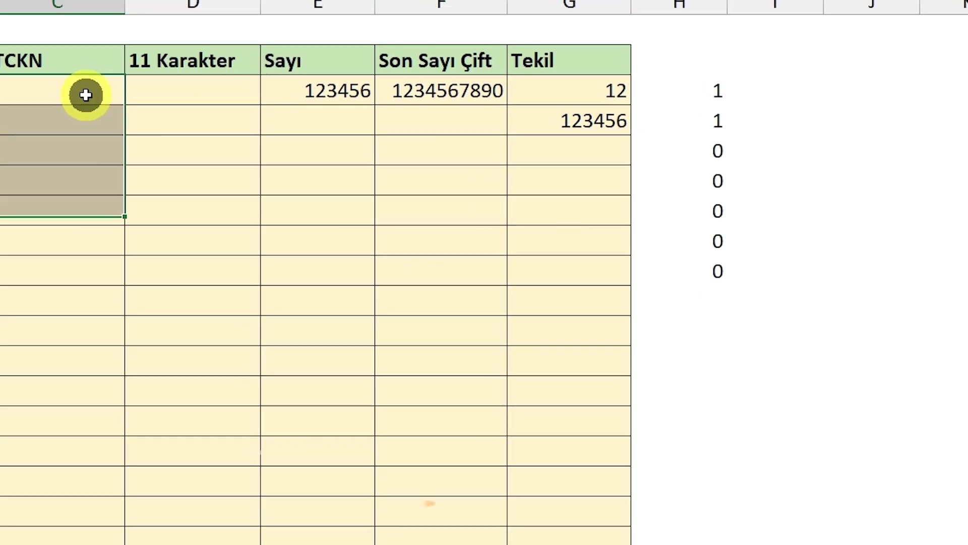
Try entering 12 in C3 and cancel the rejection, leaving C3 empty
{"action": "left_click", "coordinate": [269, 120]}
{"action": "type", "text": "12"}
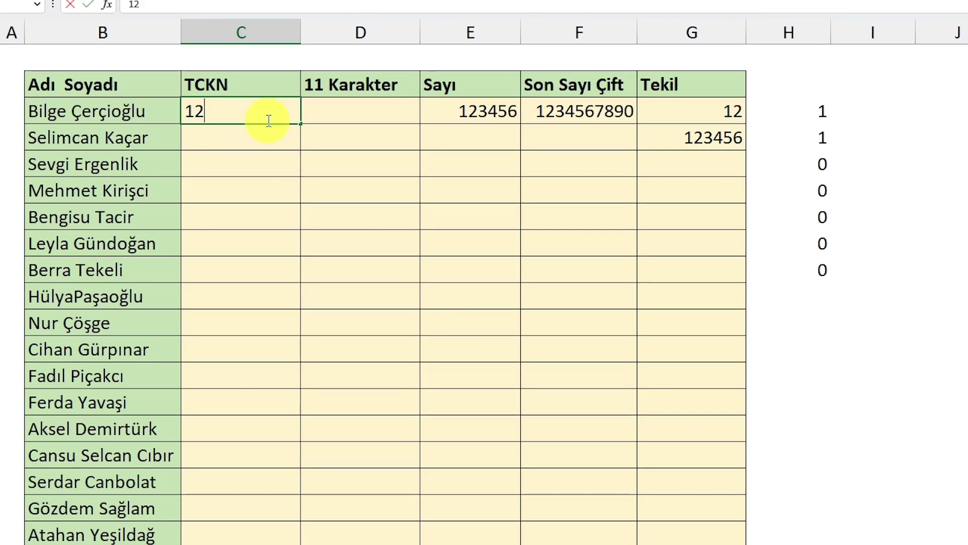
{"action": "key", "text": "Return"}
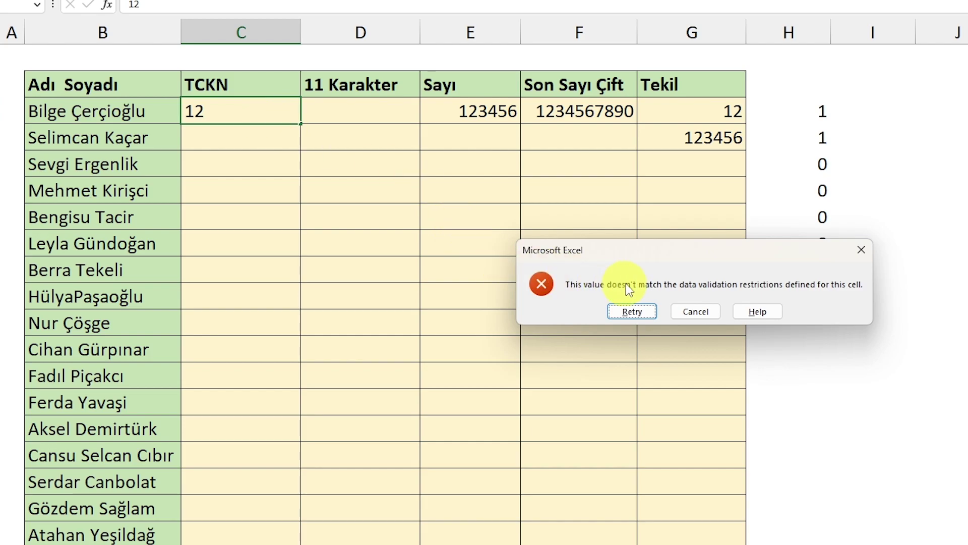
{"action": "left_click", "coordinate": [715, 319]}
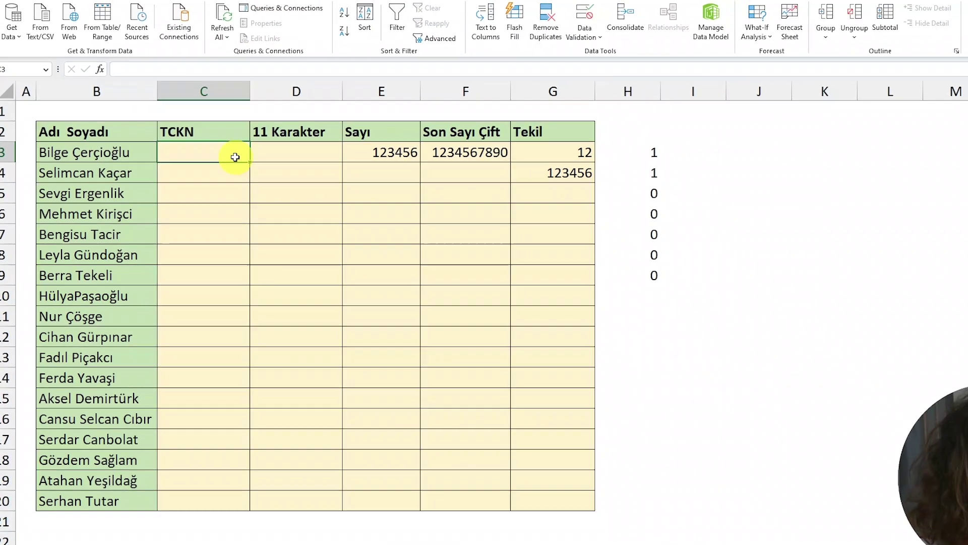
Rewrite the TCKN cells' validation formula as =AND(LEN(C3)=11; ISNUMBER(C3))
{"action": "mouse_move", "coordinate": [215, 174]}
{"action": "left_mouse_down"}
{"action": "mouse_move", "coordinate": [222, 197]}
{"action": "mouse_move", "coordinate": [195, 469]}
{"action": "left_mouse_up"}
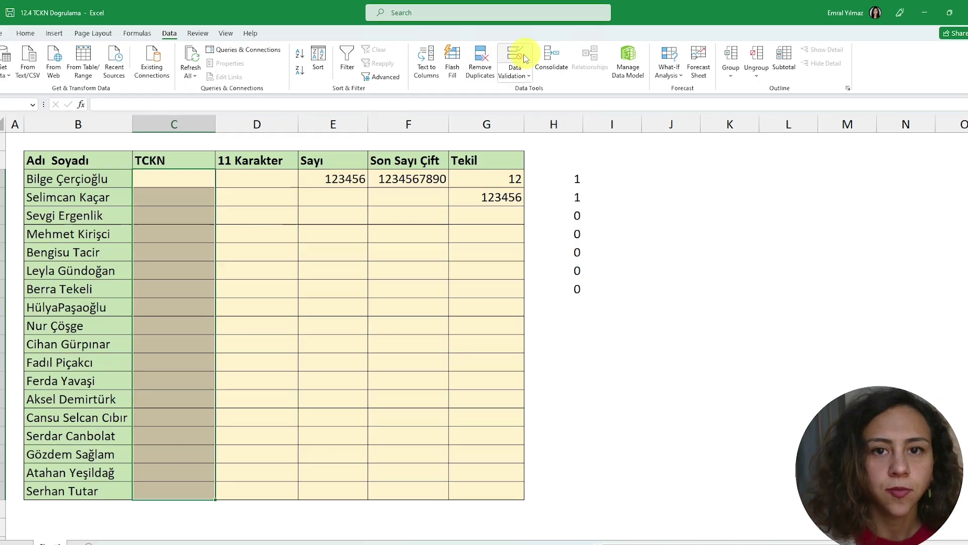
{"action": "left_click", "coordinate": [513, 58]}
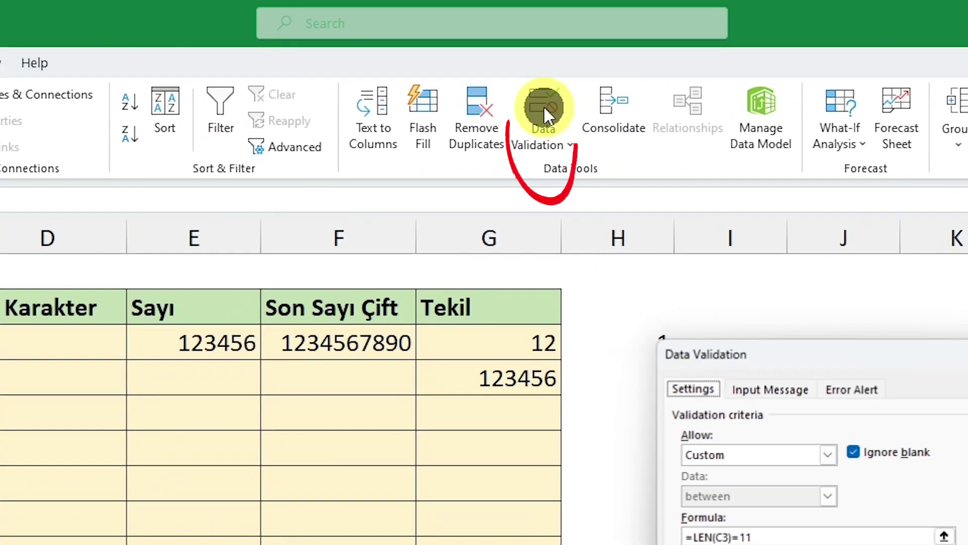
{"action": "left_click", "coordinate": [303, 261]}
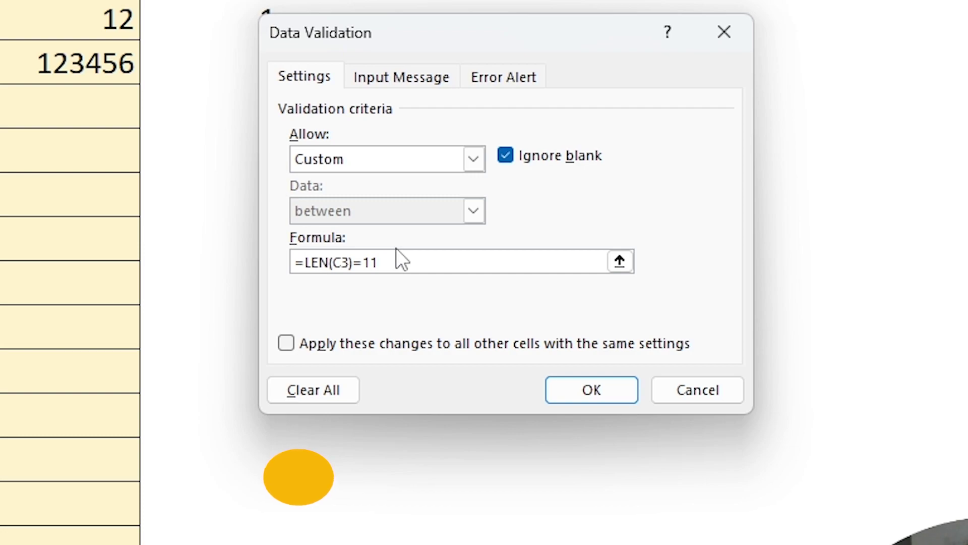
{"action": "type", "text": "AN"}
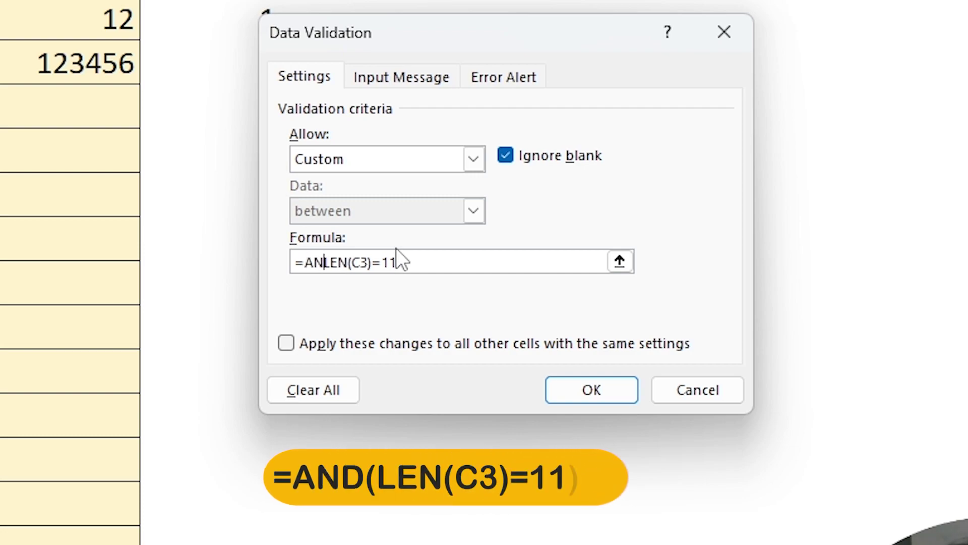
{"action": "type", "text": "D"}
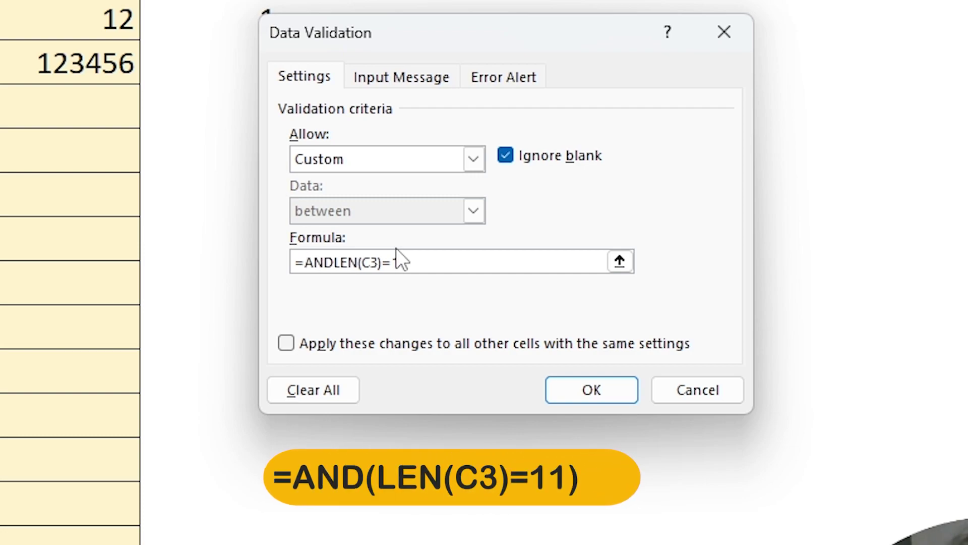
{"action": "type", "text": "("}
{"action": "left_click", "coordinate": [427, 262]}
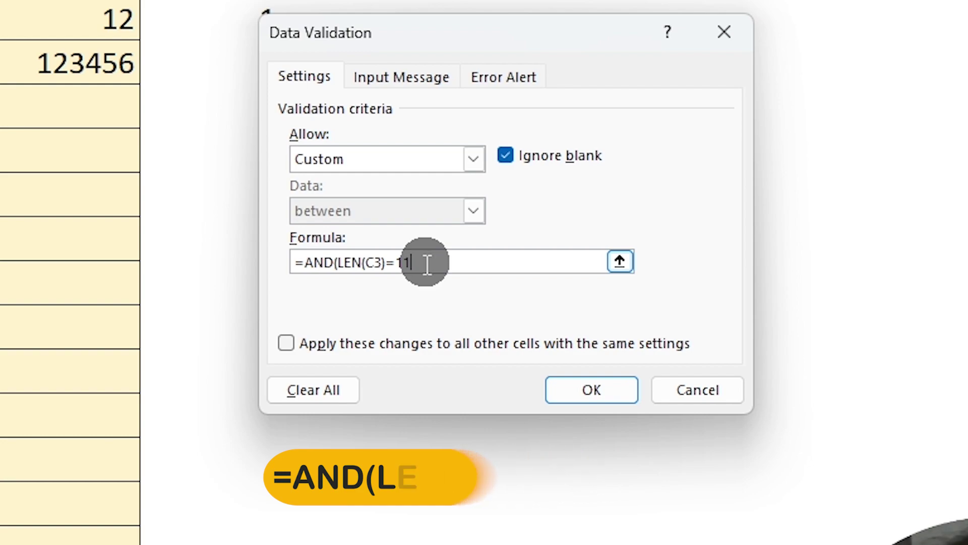
{"action": "type", "text": ")"}
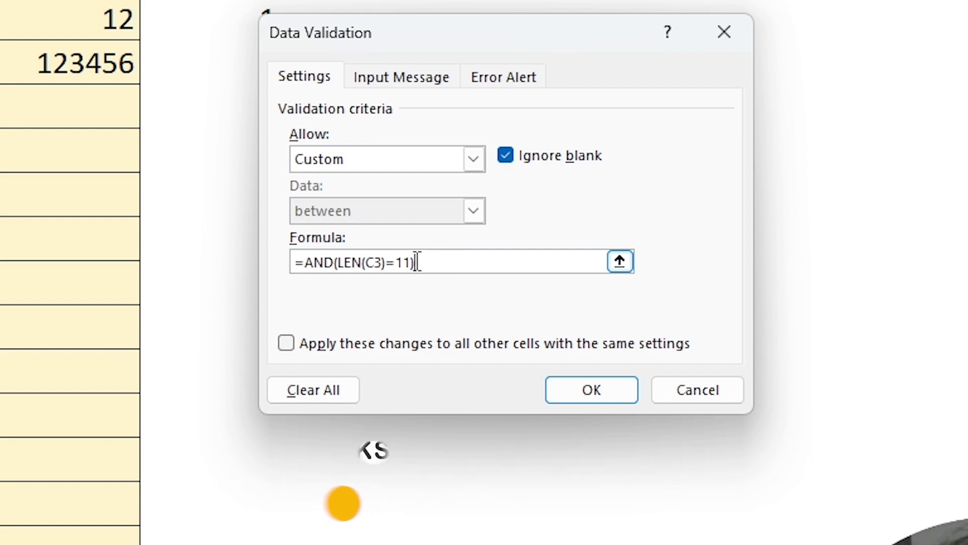
{"action": "left_click_drag", "start_coordinate": [413, 262], "coordinate": [352, 262]}
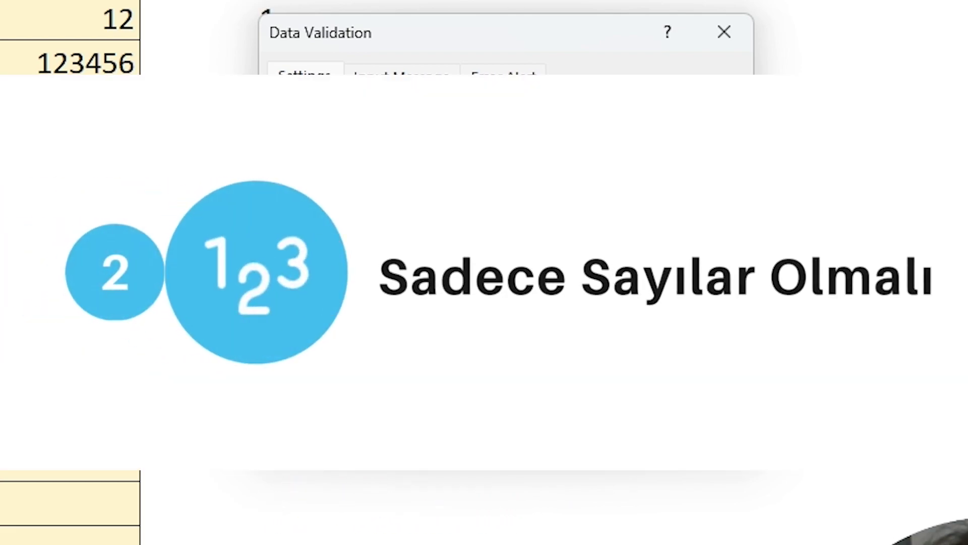
{"action": "left_click", "coordinate": [411, 262]}
{"action": "key", "text": "BackSpace"}
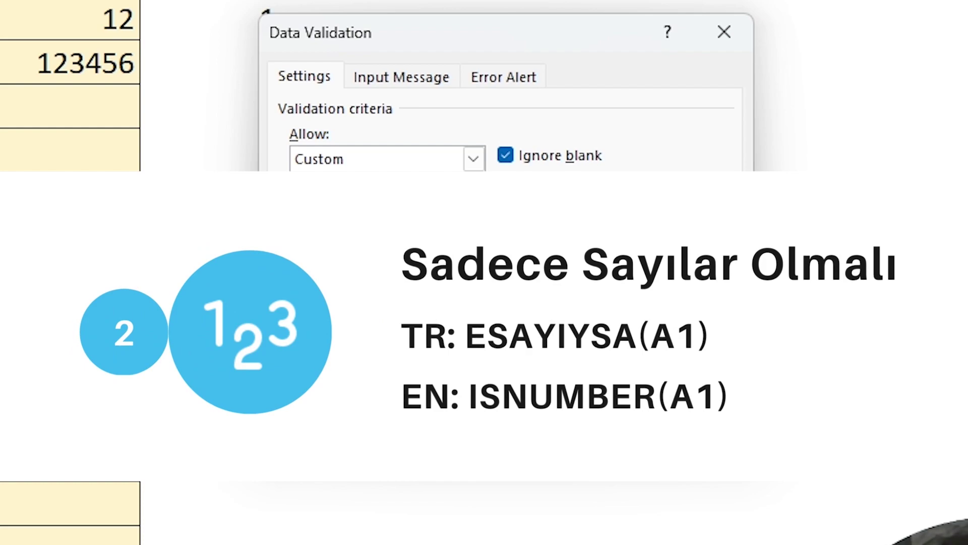
{"action": "type", "text": ";"}
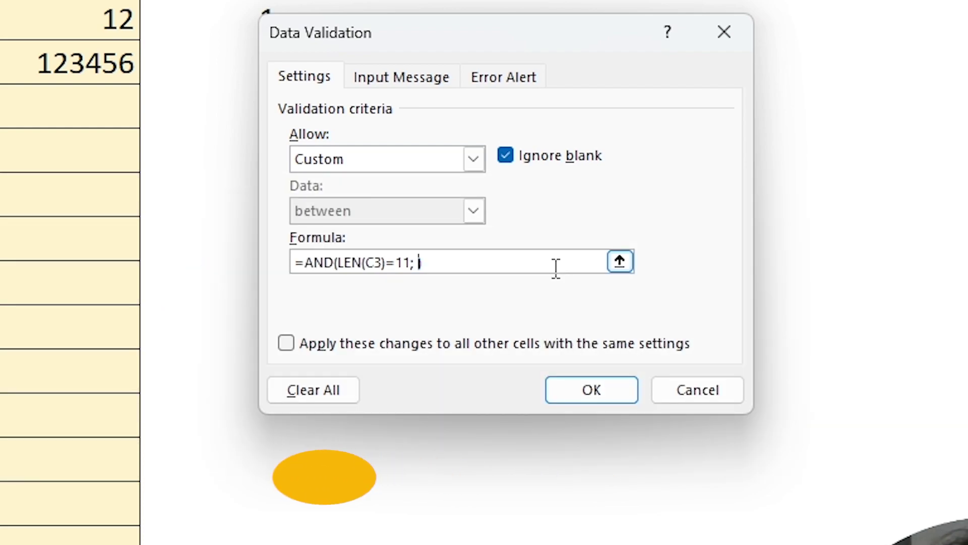
{"action": "type", "text": " ISNUMBER("}
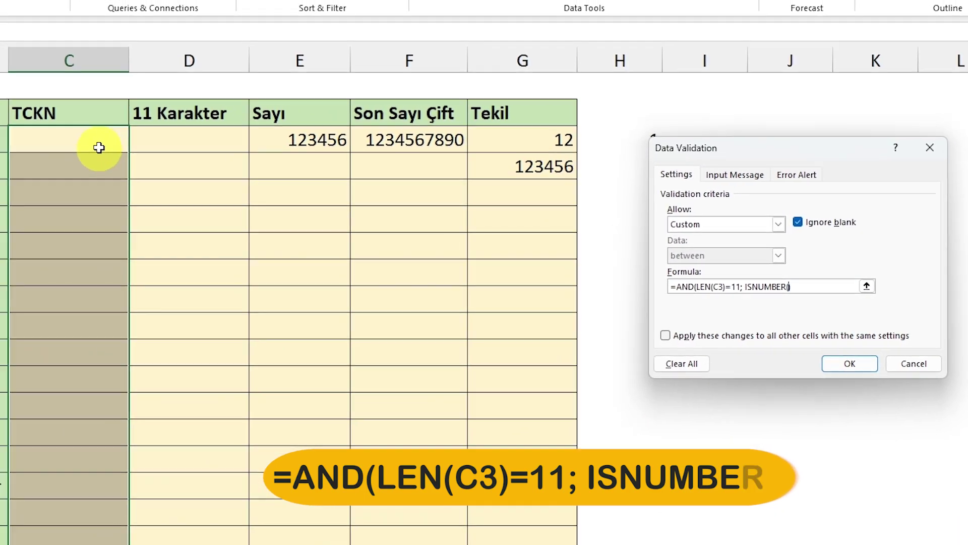
{"action": "left_click", "coordinate": [99, 147]}
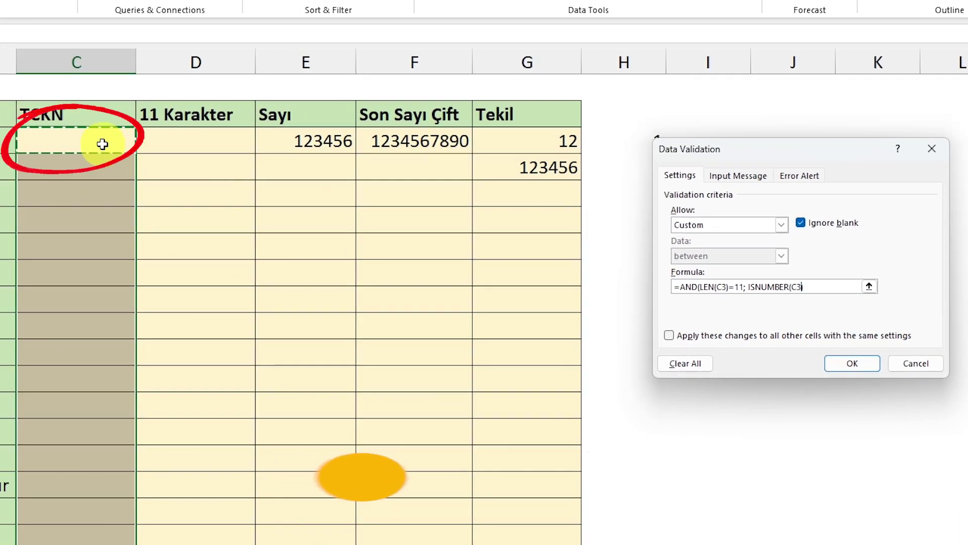
{"action": "type", "text": ")"}
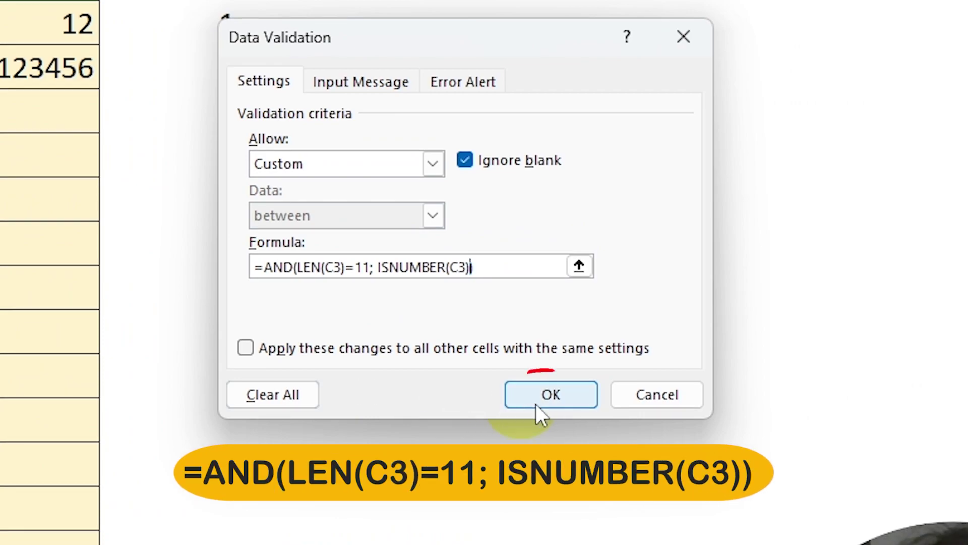
Apply the length-and-number rule, then cancel the rejected test entry in C3 so it stays empty
{"action": "left_click", "coordinate": [580, 406]}
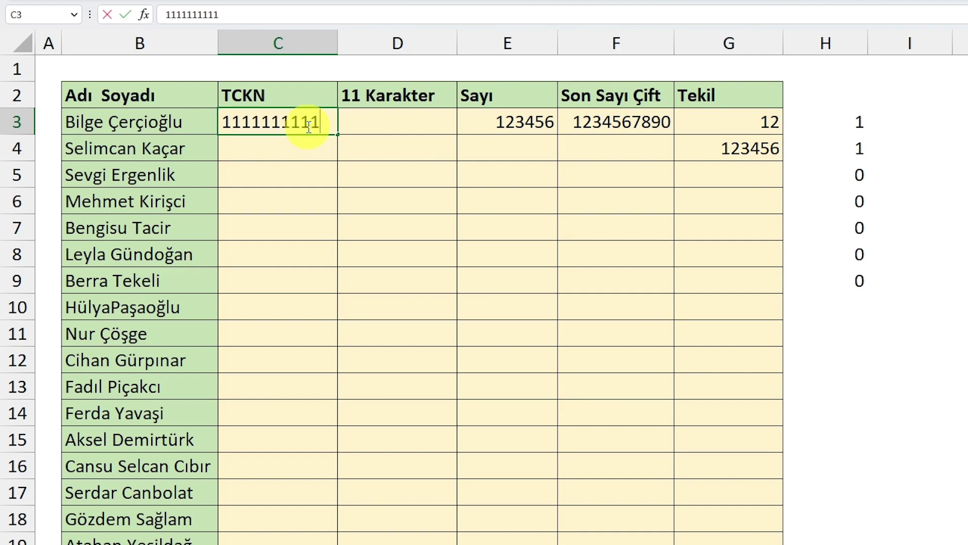
{"action": "key", "text": "Return"}
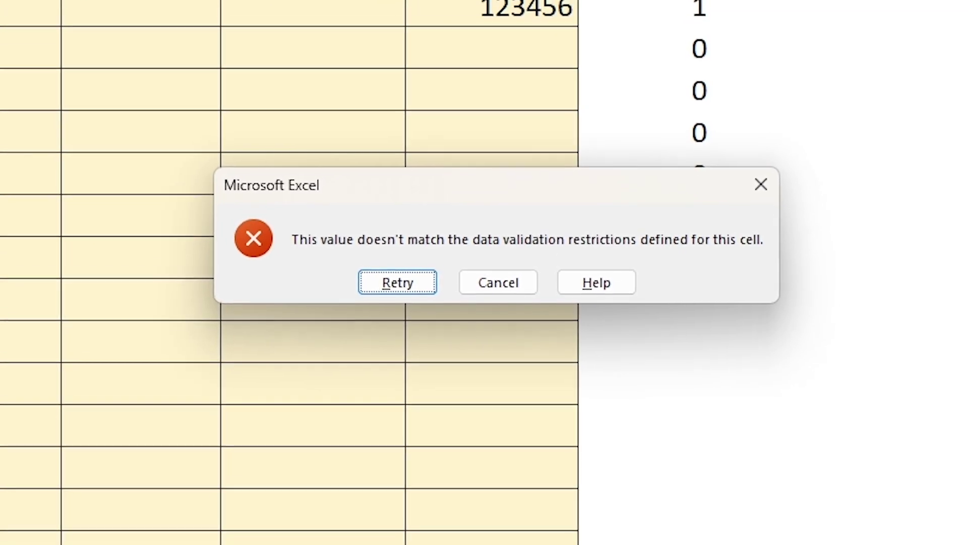
{"action": "left_click", "coordinate": [499, 280]}
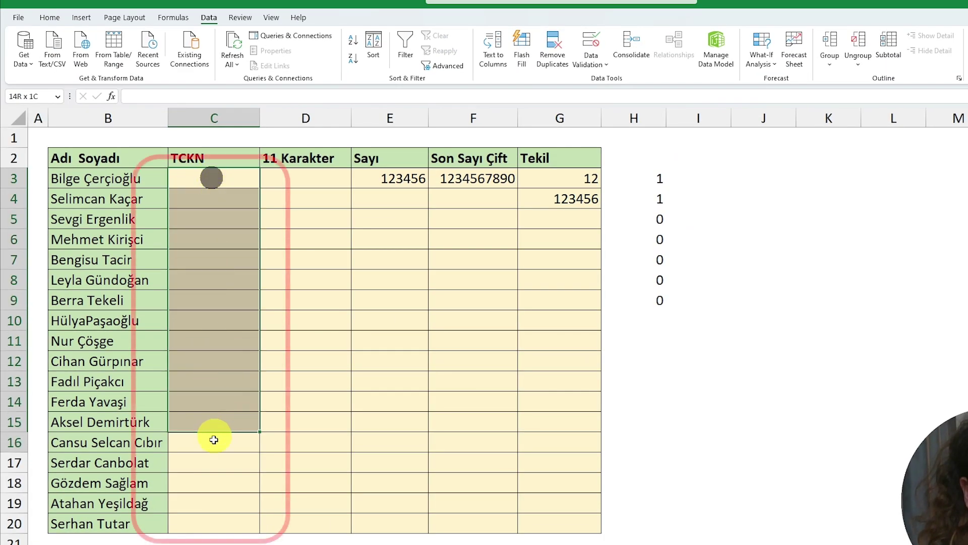
{"action": "left_click_drag", "start_coordinate": [211, 177], "coordinate": [201, 521]}
{"action": "left_click", "coordinate": [589, 38]}
{"action": "type", "text": "=AND(LEN(C3)=11; ISNUMBER(C3); IS"}
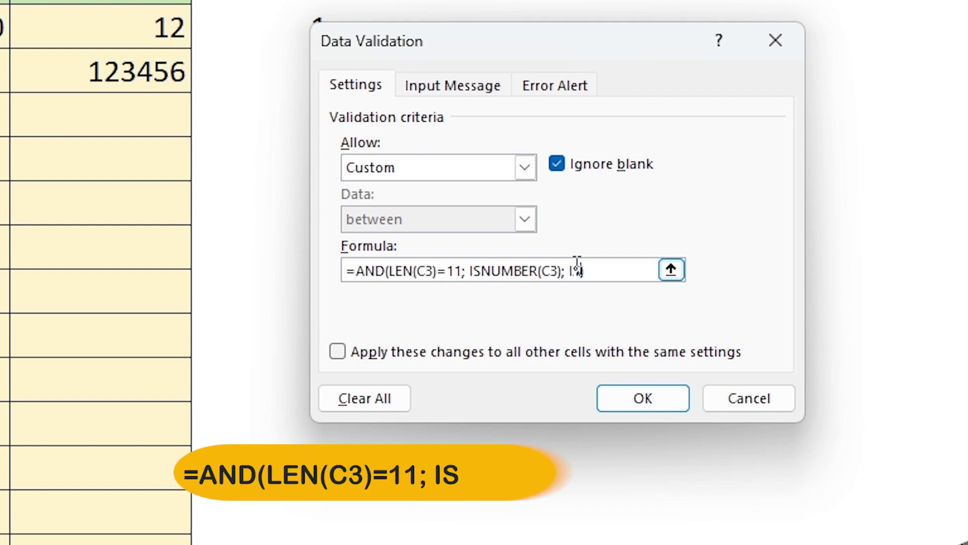
{"action": "type", "text": "()"}
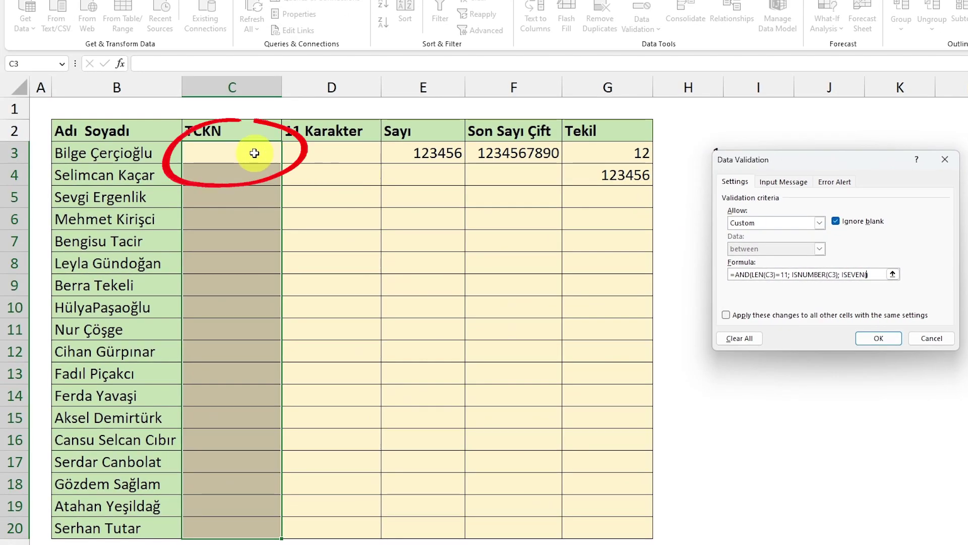
{"action": "left_click", "coordinate": [254, 152]}
{"action": "type", "text": "C3"}
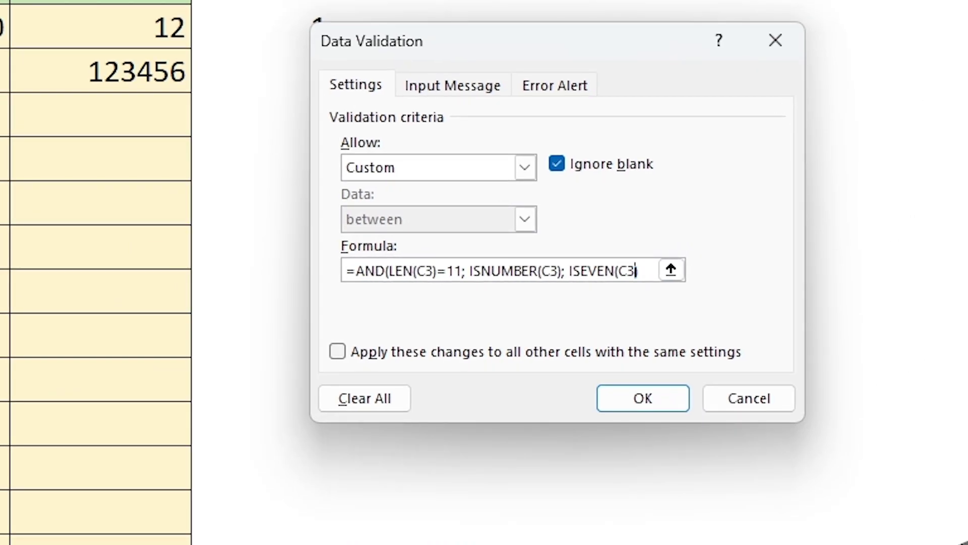
{"action": "type", "text": ")"}
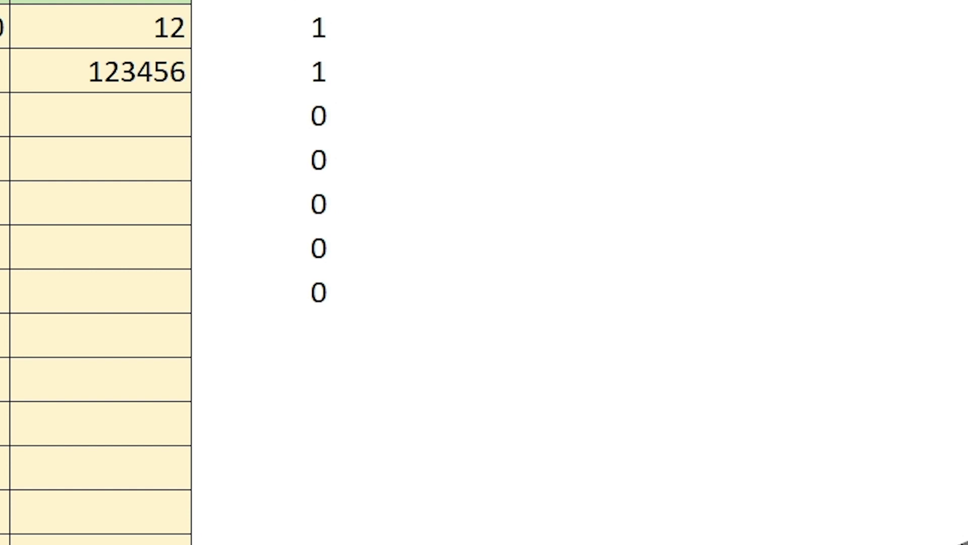
{"action": "type", "text": "11111111111"}
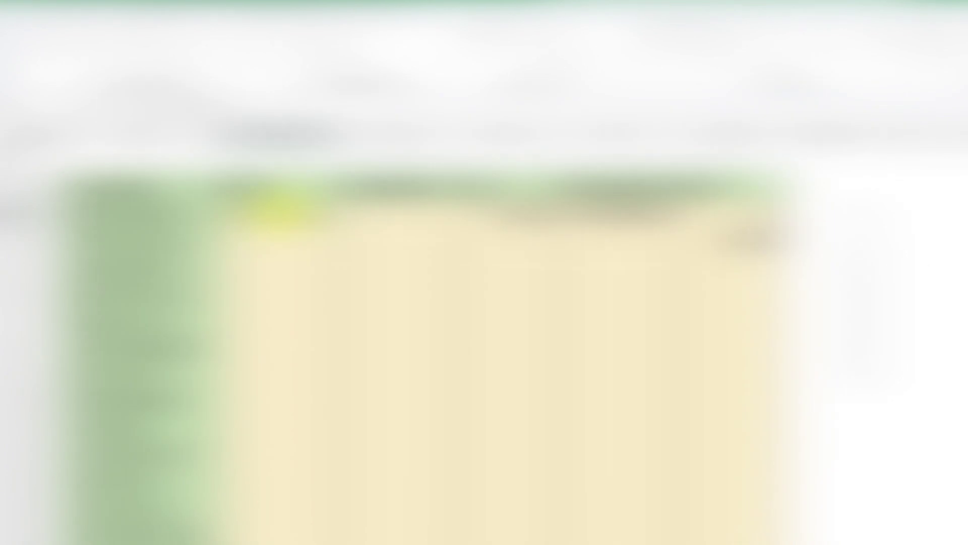
{"action": "key", "text": "Return"}
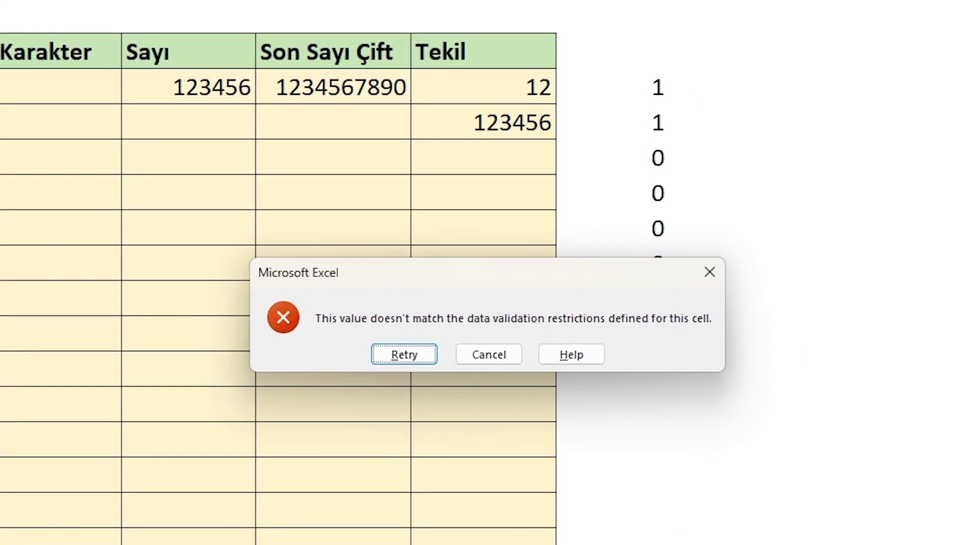
{"action": "left_click", "coordinate": [498, 353]}
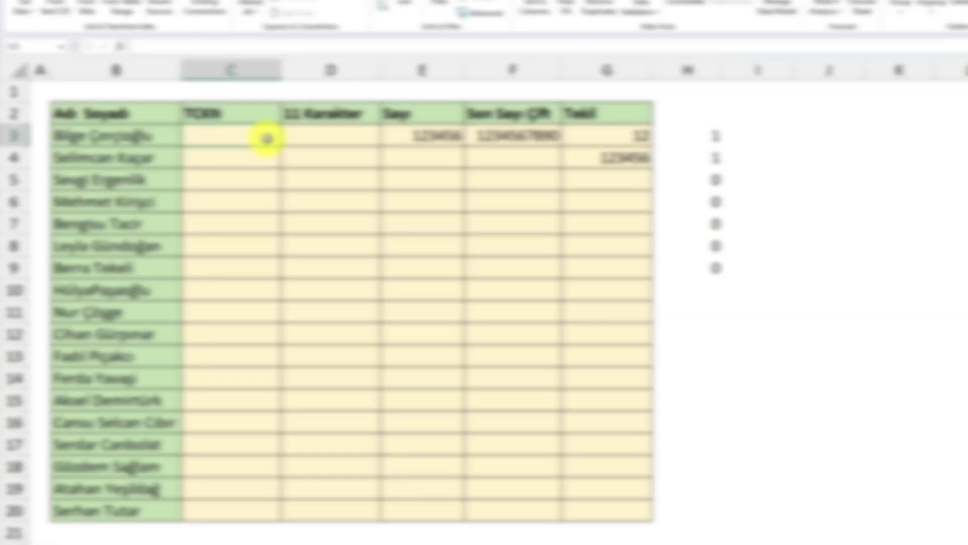
Reopen the C3:C20 validation formula and append COUNTIF over the range C3:C20
{"action": "mouse_move", "coordinate": [266, 136]}
{"action": "left_mouse_down"}
{"action": "mouse_move", "coordinate": [276, 395]}
{"action": "mouse_move", "coordinate": [243, 501]}
{"action": "left_mouse_up"}
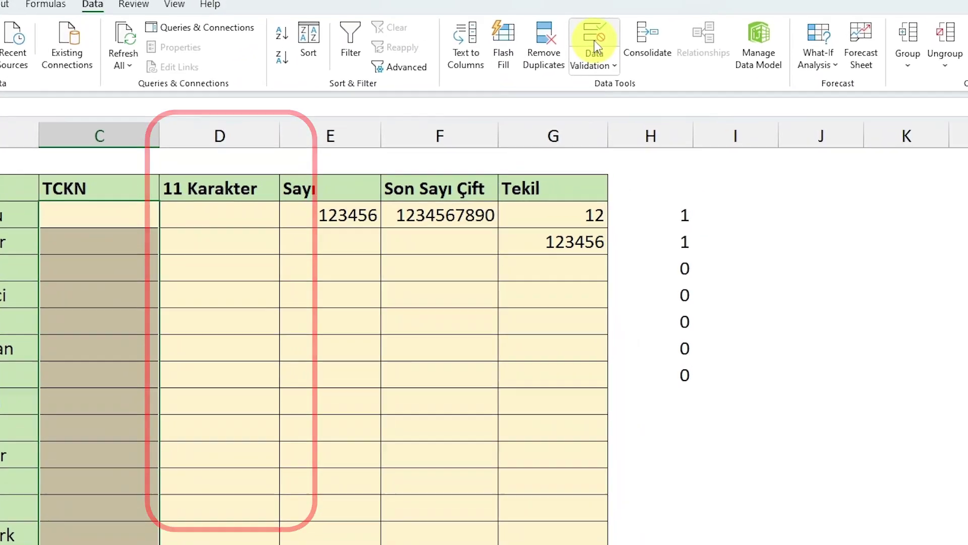
{"action": "left_click", "coordinate": [640, 7]}
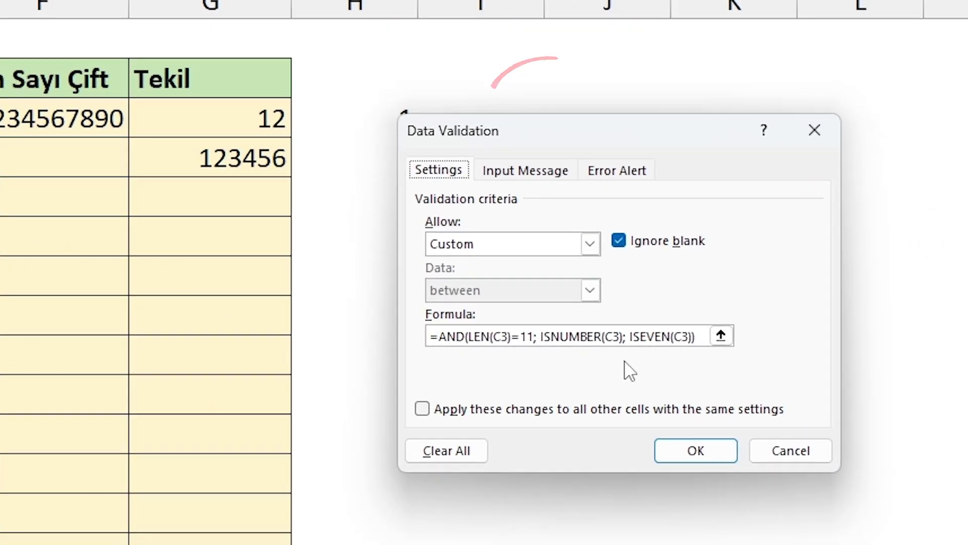
{"action": "left_click", "coordinate": [712, 337]}
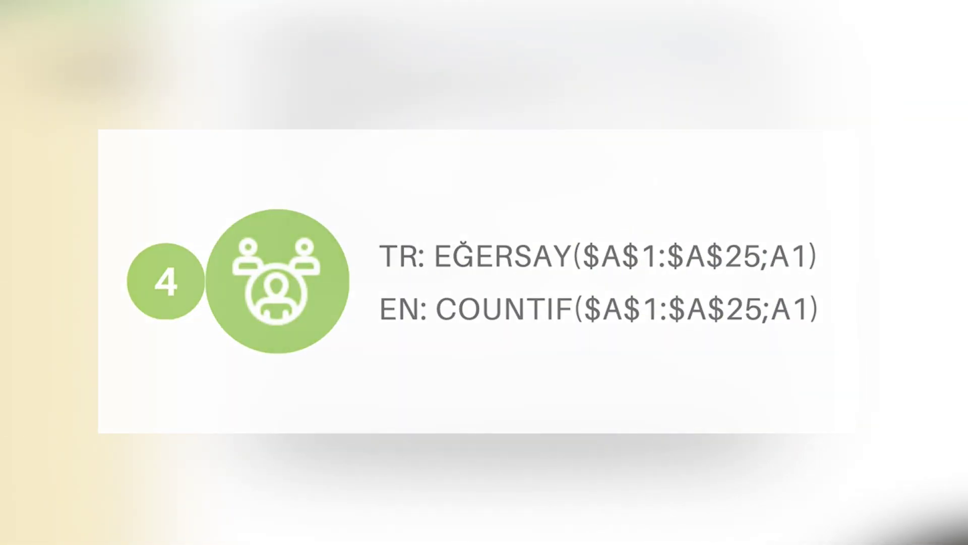
{"action": "type", "text": "OUNTIF"}
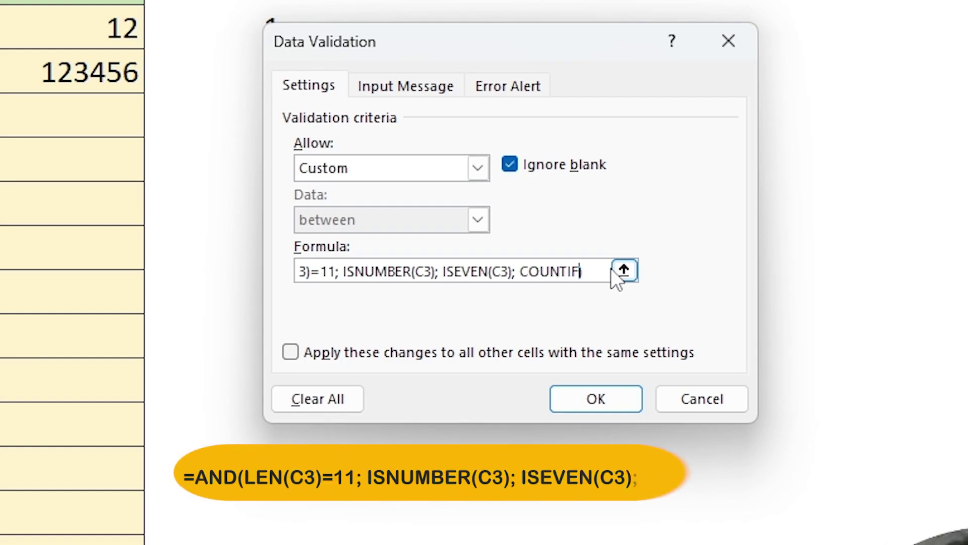
{"action": "type", "text": "("}
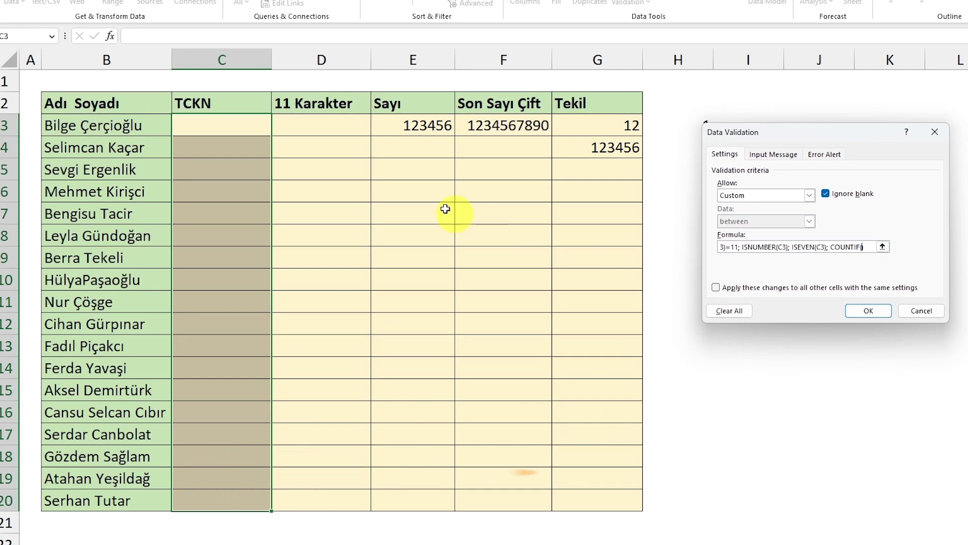
{"action": "left_click", "coordinate": [228, 132]}
{"action": "left_click_drag", "start_coordinate": [228, 133], "coordinate": [223, 499]}
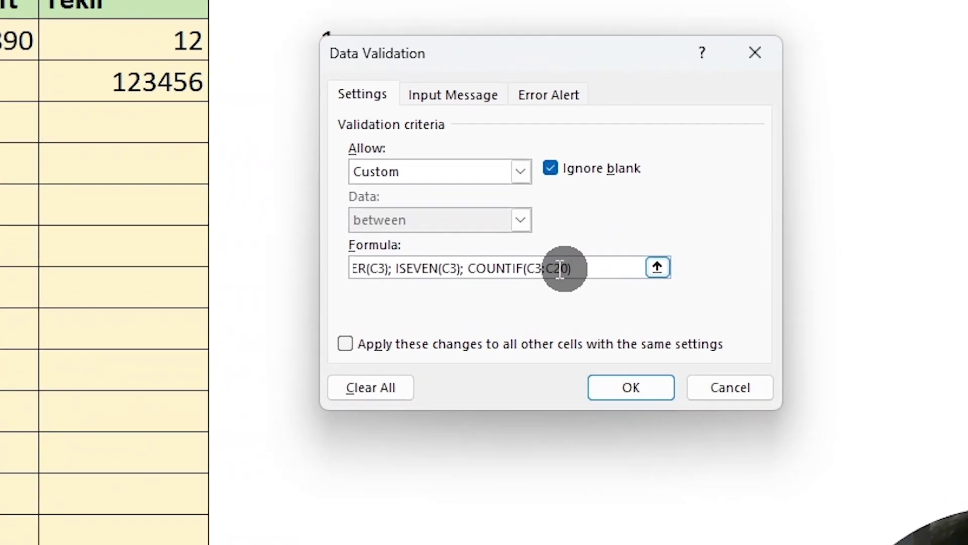
{"action": "type", "text": ")"}
Make the range absolute ($C$3:$C$20), use C3 as the criterion, and compare to =1
{"action": "key", "text": "F4"}
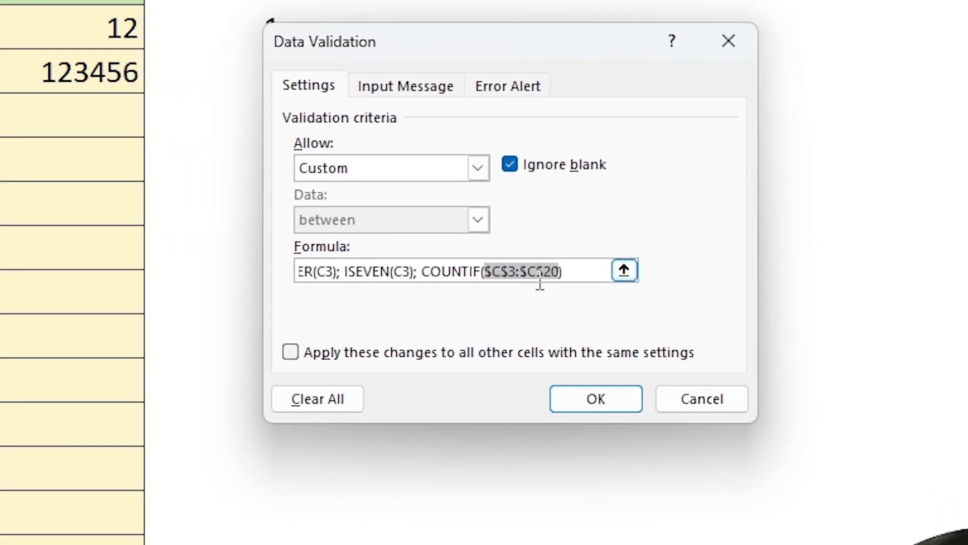
{"action": "key", "text": "Right"}
{"action": "type", "text": ";"}
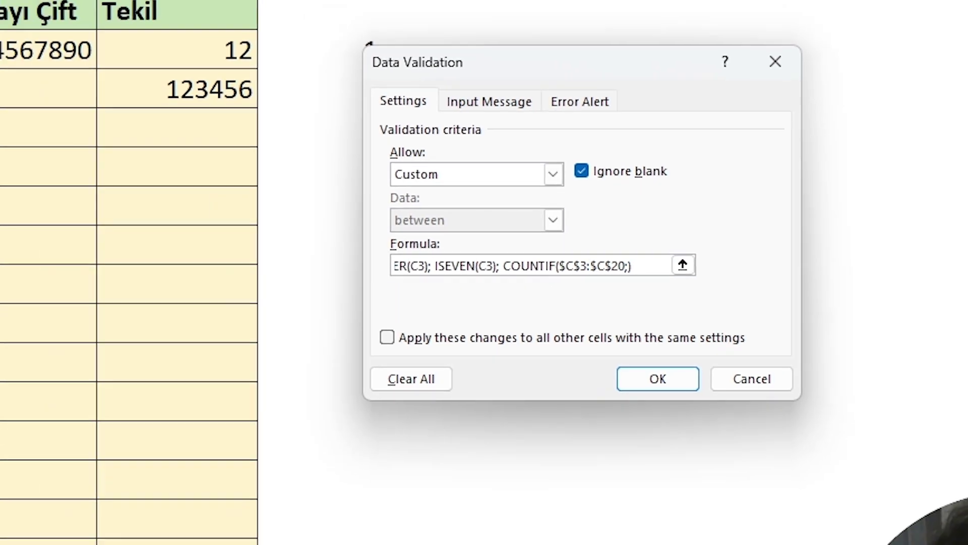
{"action": "left_click", "coordinate": [196, 121]}
{"action": "type", "text": "C3"}
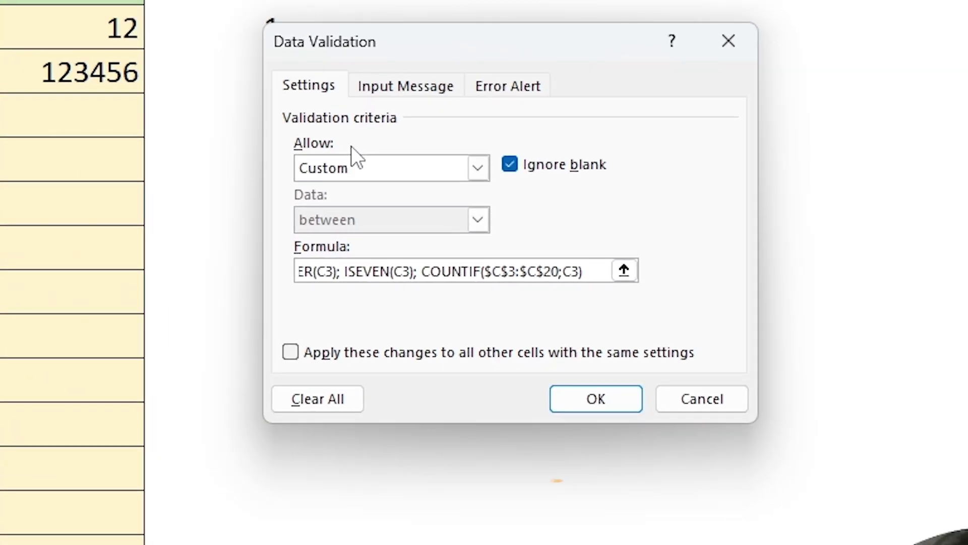
{"action": "type", "text": ")"}
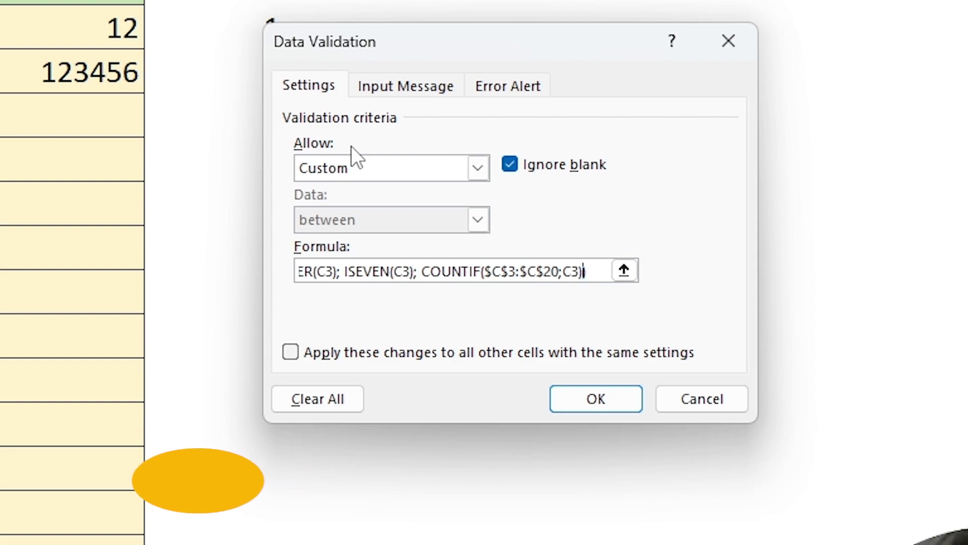
{"action": "key", "text": "Left"}
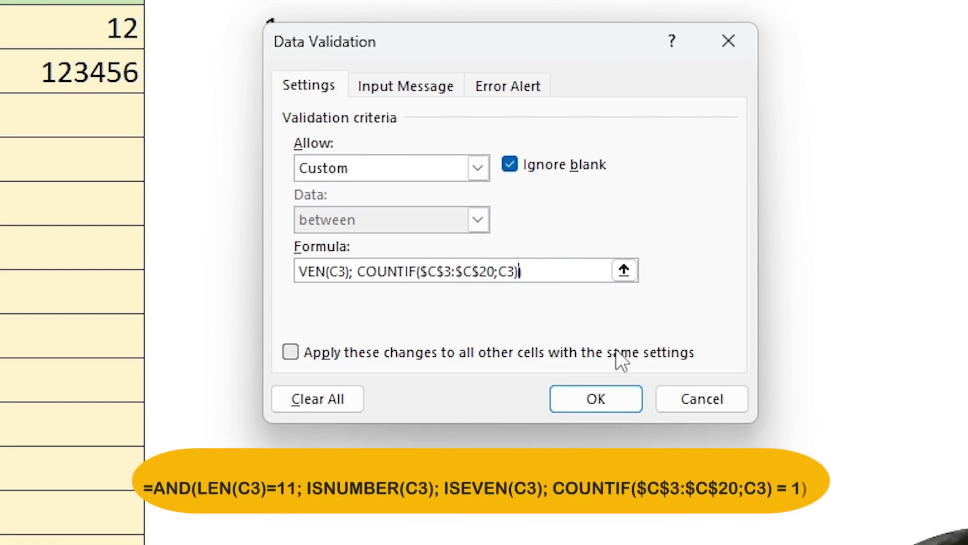
{"action": "type", "text": "="}
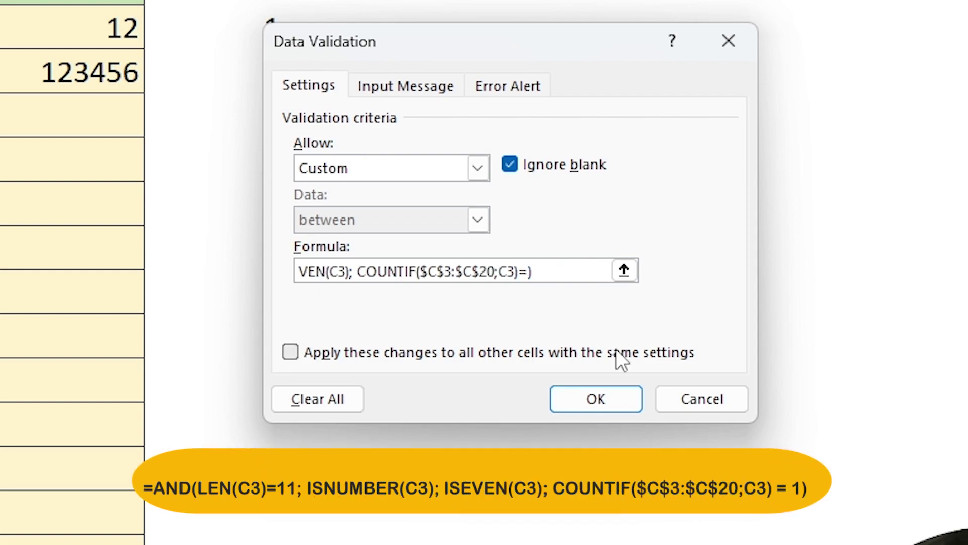
{"action": "type", "text": "1"}
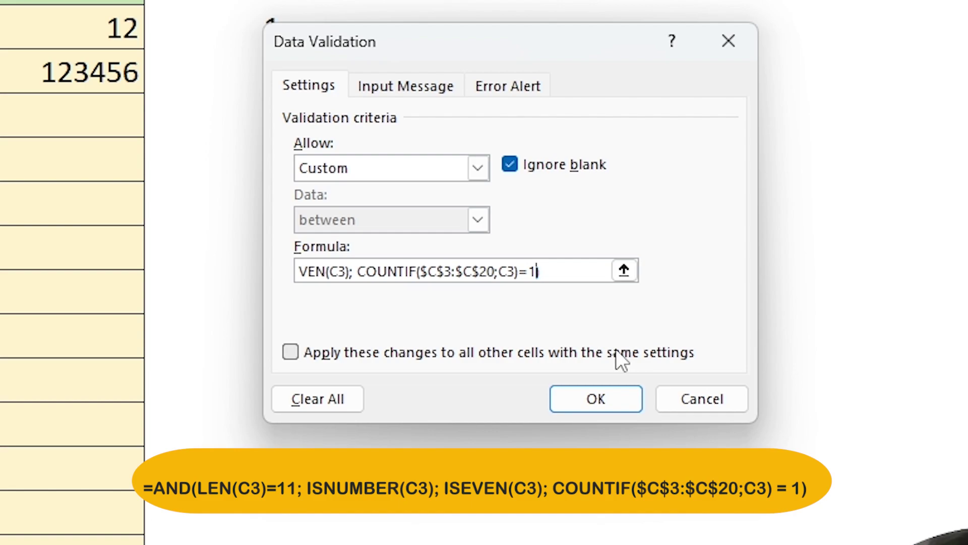
{"action": "left_click", "coordinate": [617, 407]}
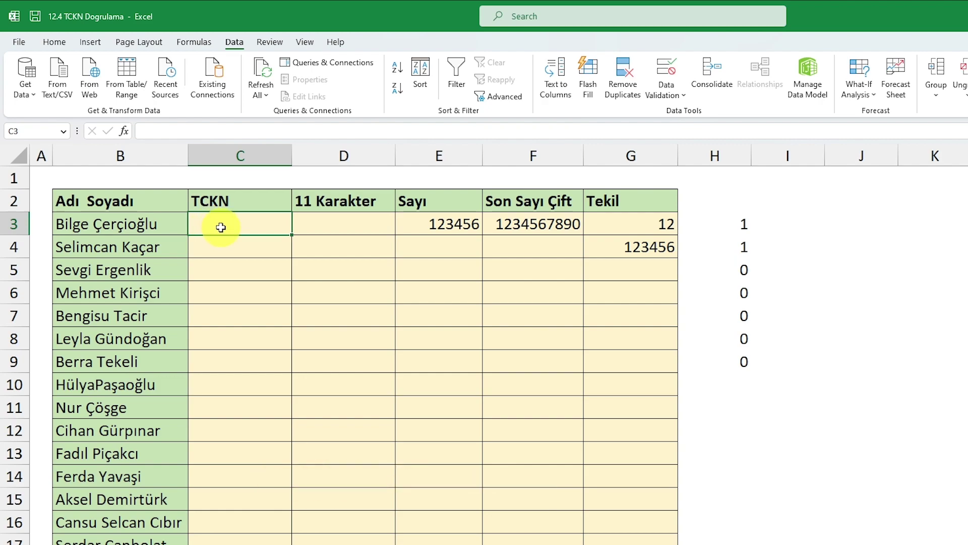
{"action": "type", "text": "12345678900"}
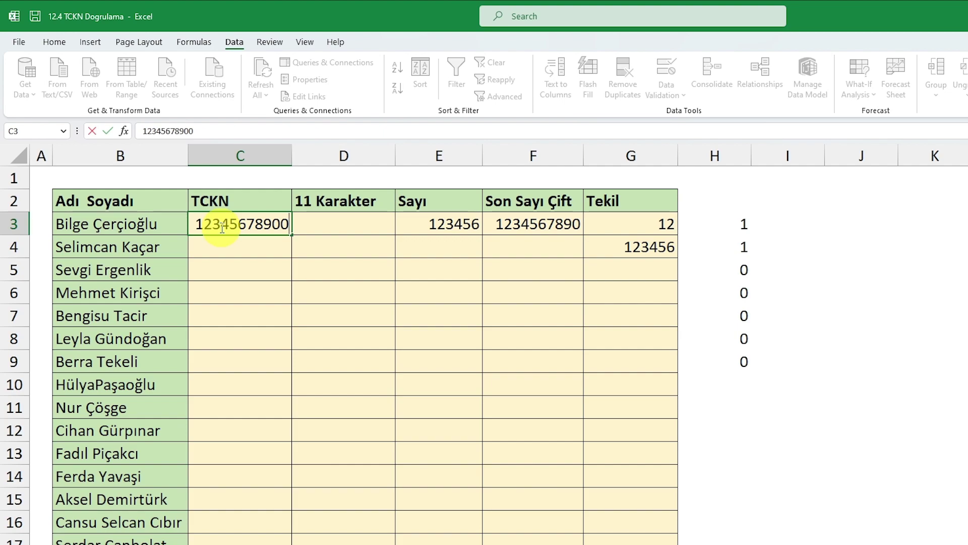
{"action": "key", "text": "Return"}
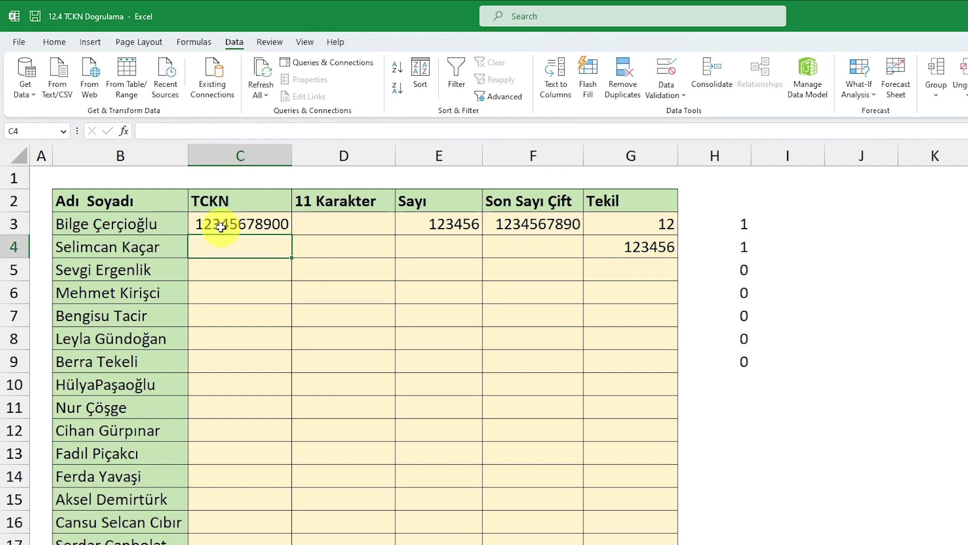
{"action": "type", "text": "123456789"}
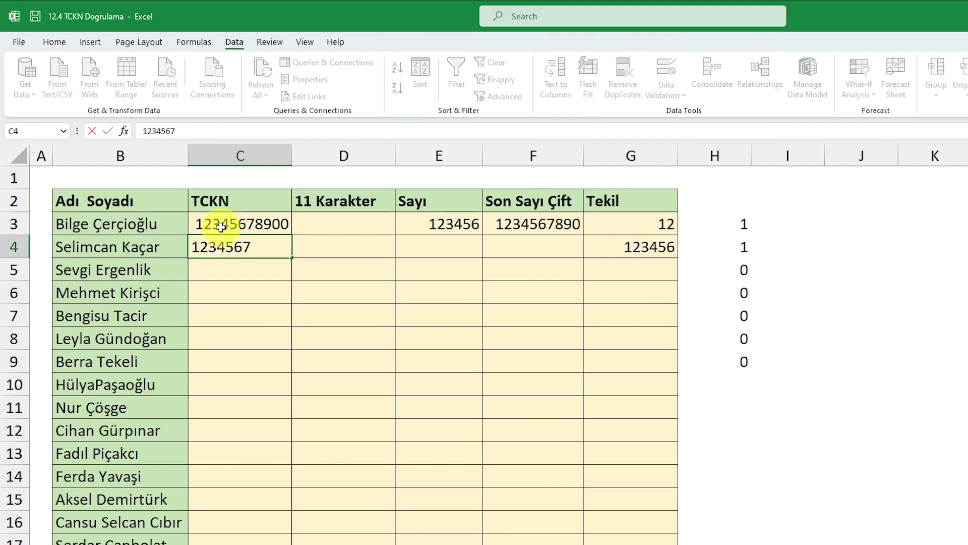
{"action": "type", "text": "0"}
{"action": "key", "text": "Return"}
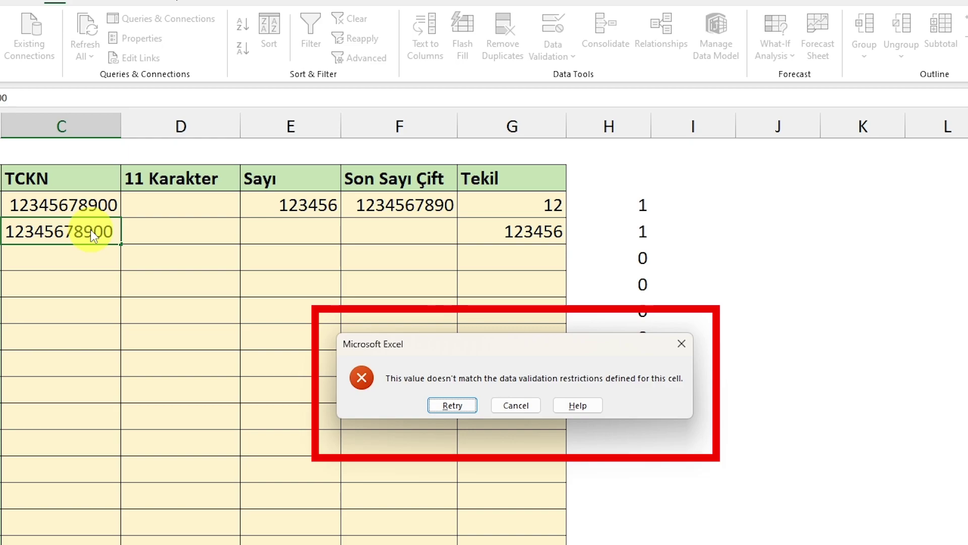
{"action": "left_click", "coordinate": [516, 404]}
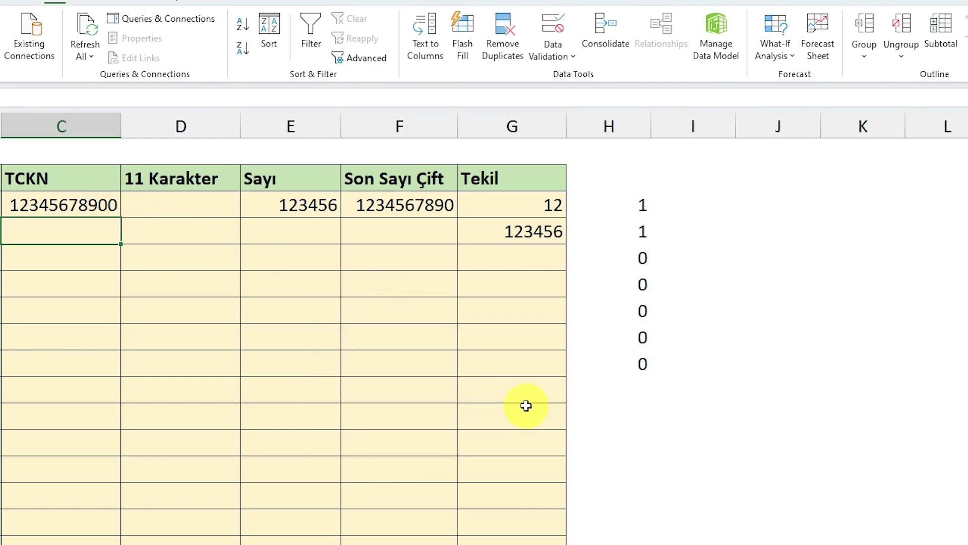